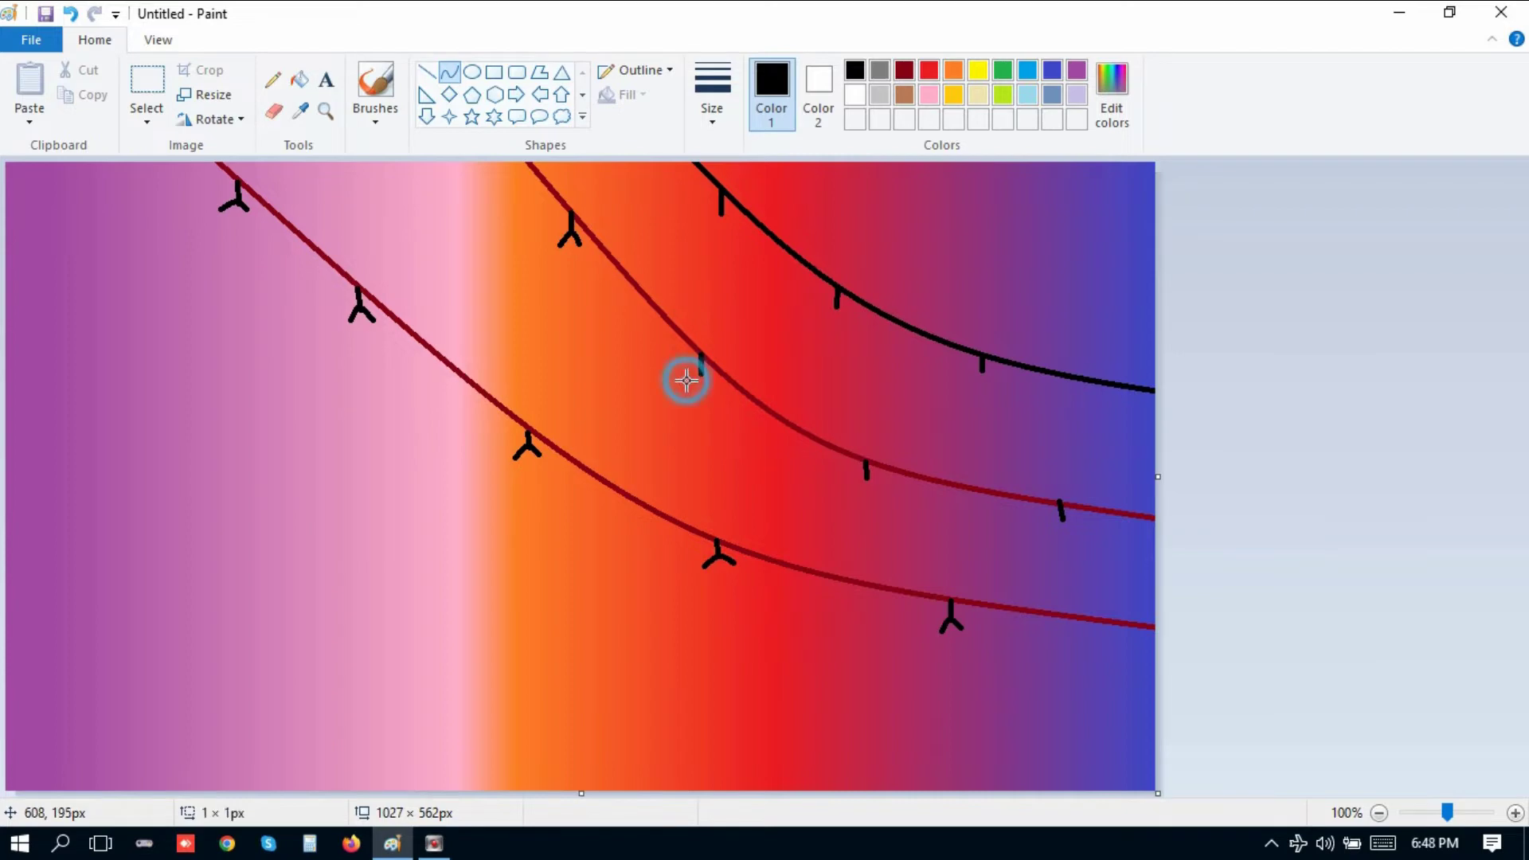
# Step: Draw curved black socket caps under the three remaining plain stems of the middle dark red wire
pyautogui.moveTo(684, 381)
pyautogui.mouseDown()
pyautogui.moveTo(707, 383)
pyautogui.moveTo(696, 366)
pyautogui.mouseUp()
pyautogui.click(696, 366)
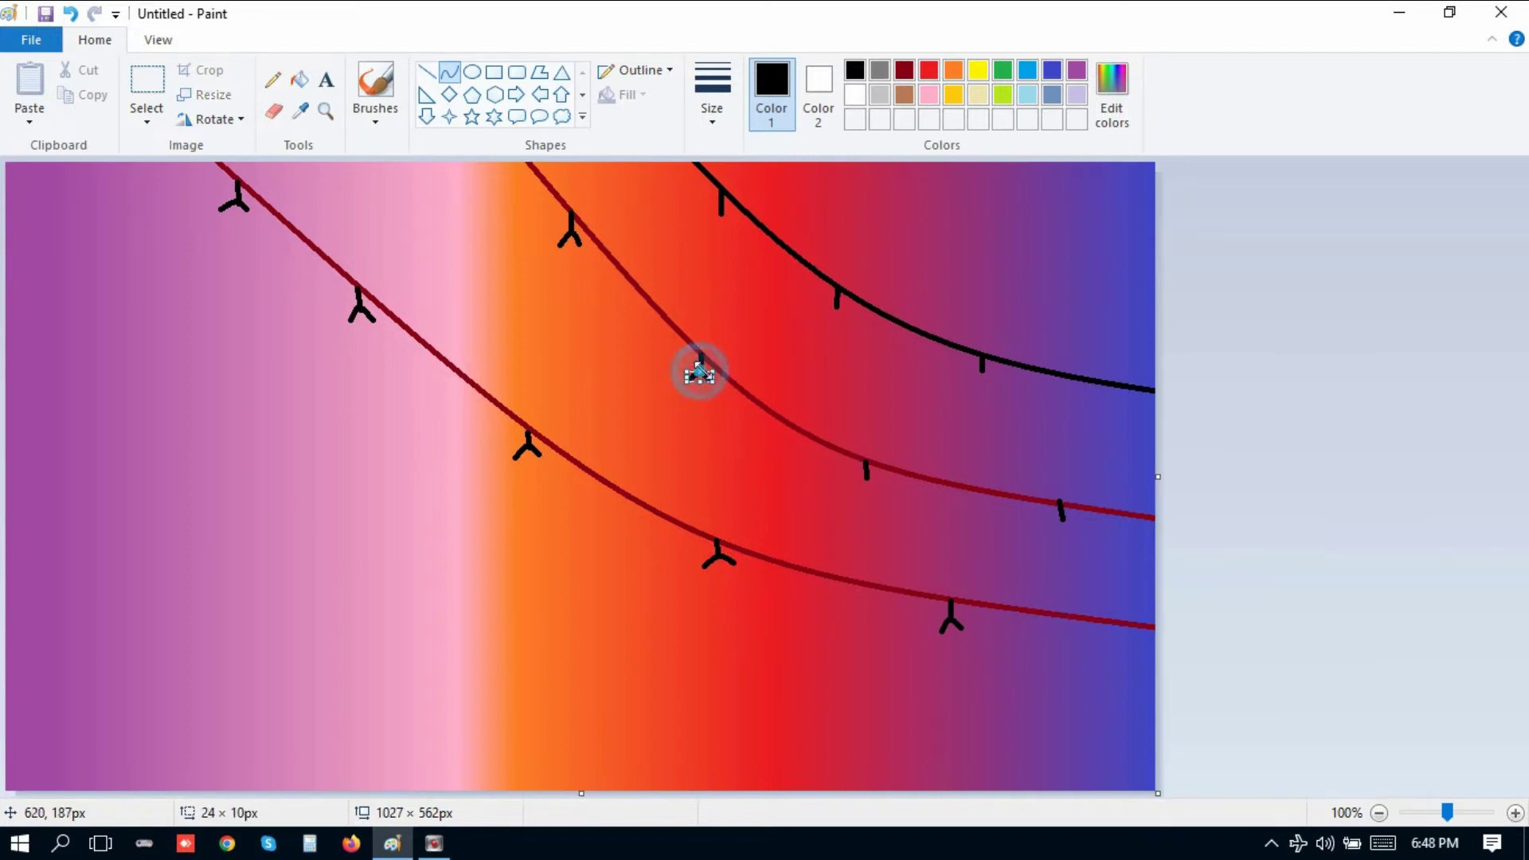
pyautogui.click(1283, 361)
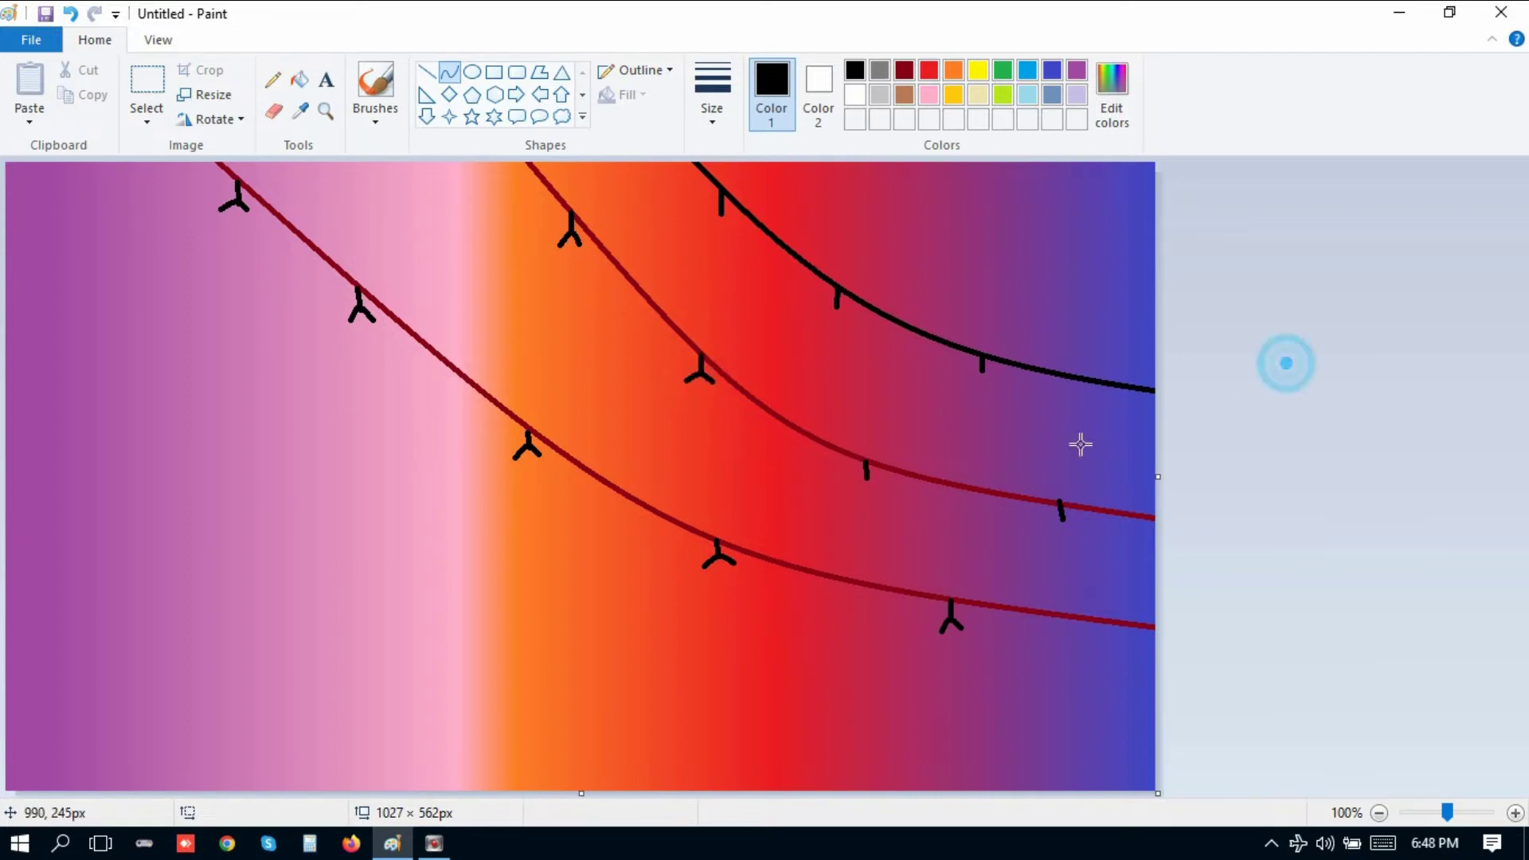
pyautogui.moveTo(866, 484); pyautogui.dragTo(860, 471)
pyautogui.click(860, 470)
pyautogui.click(1193, 442)
pyautogui.moveTo(1054, 522)
pyautogui.mouseDown()
pyautogui.moveTo(1076, 531)
pyautogui.moveTo(1065, 512)
pyautogui.mouseUp()
pyautogui.click(1059, 530)
pyautogui.click(1270, 488)
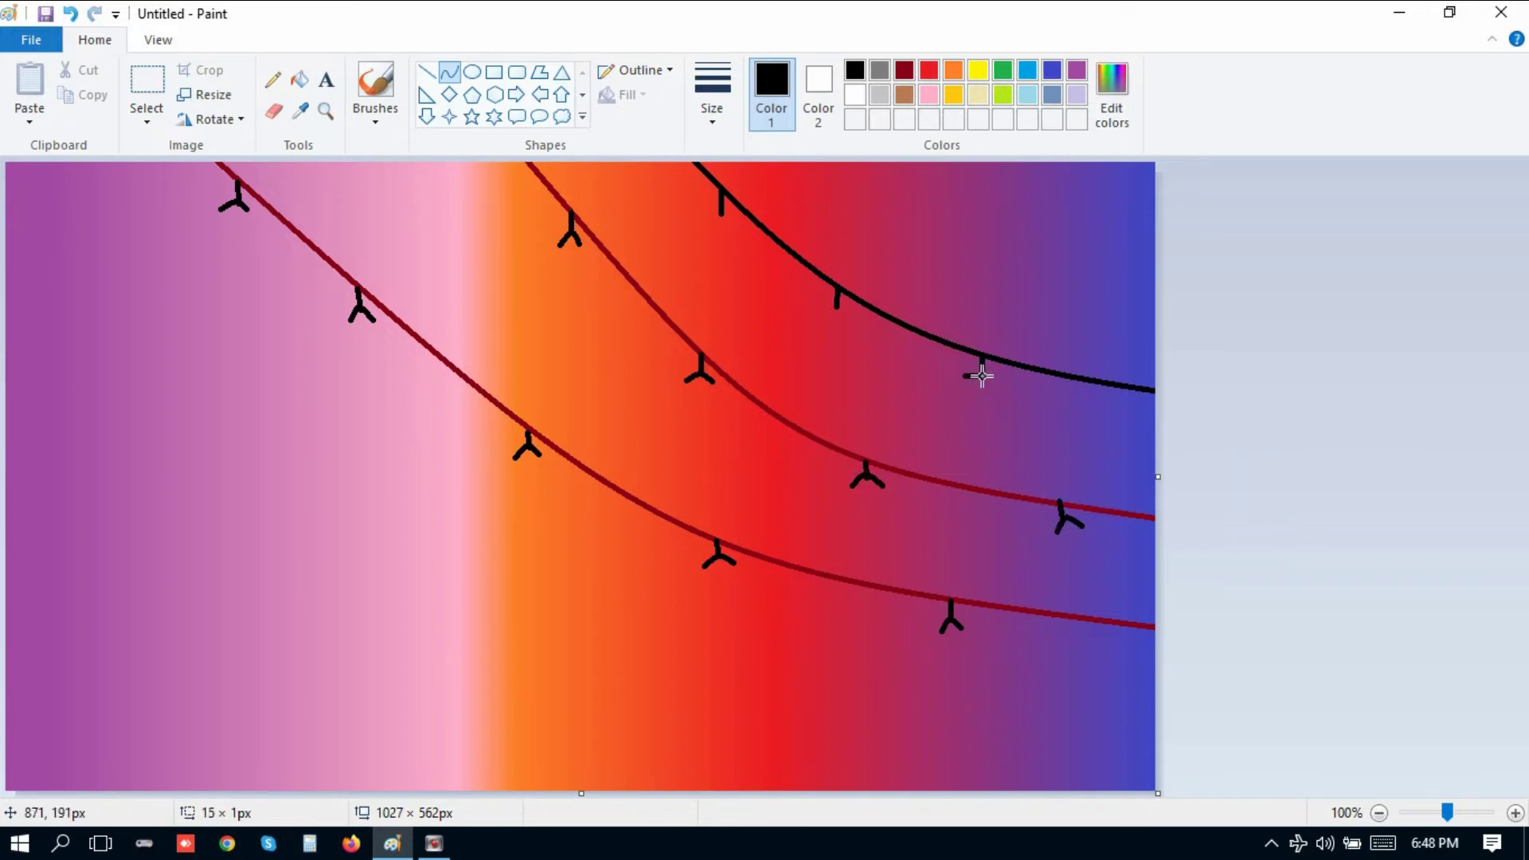
# Step: Draw curved black socket caps under all three stems of the black wire
pyautogui.moveTo(993, 379); pyautogui.dragTo(986, 366)
pyautogui.click(1239, 369)
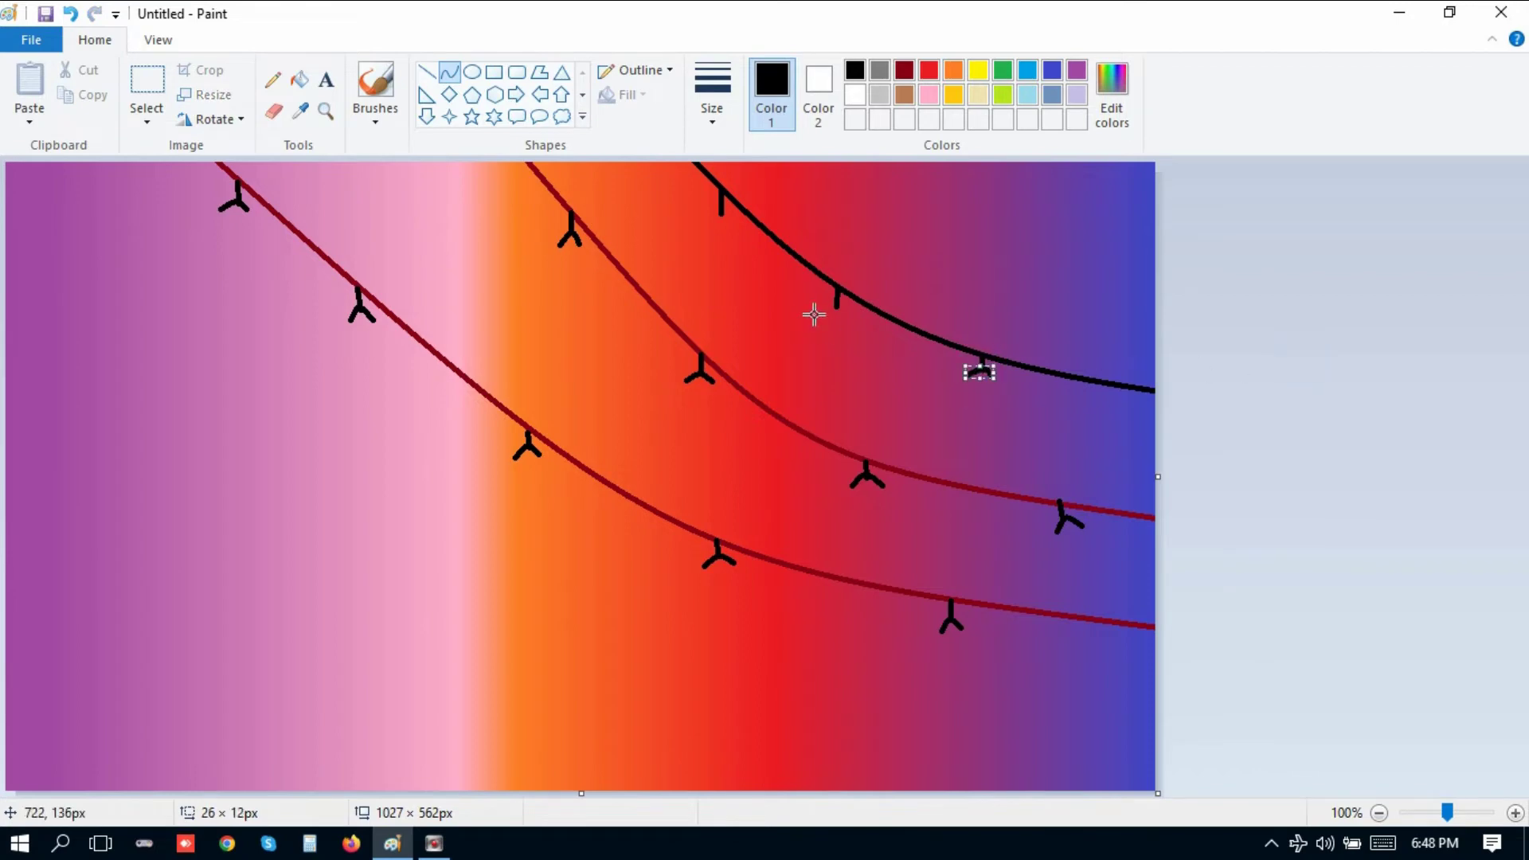
pyautogui.moveTo(819, 315); pyautogui.dragTo(839, 297)
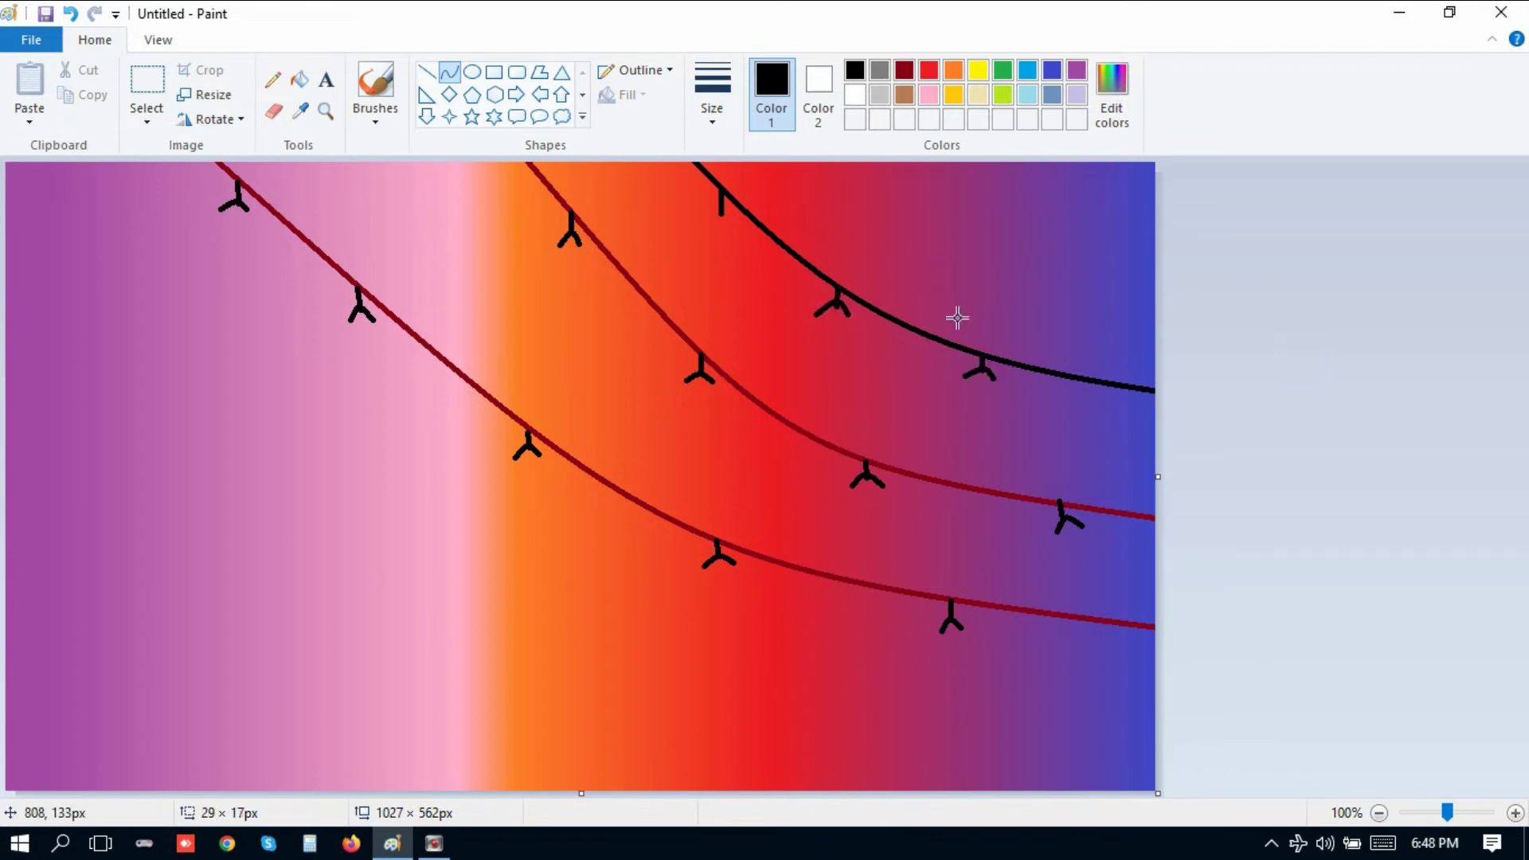
pyautogui.moveTo(709, 218)
pyautogui.mouseDown()
pyautogui.moveTo(724, 221)
pyautogui.moveTo(720, 209)
pyautogui.mouseUp()
pyautogui.click(854, 94)
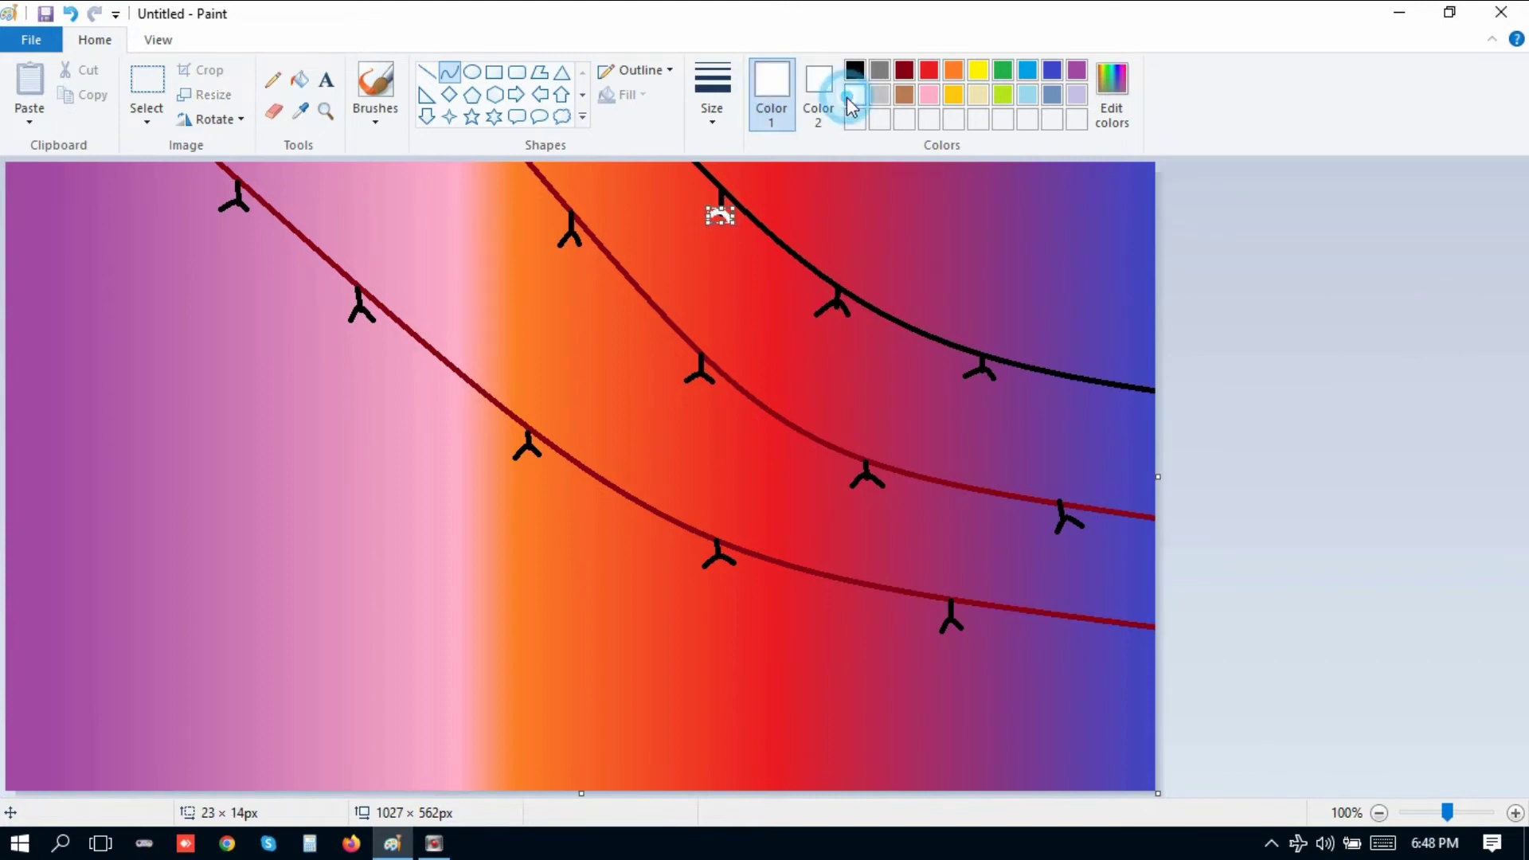
pyautogui.click(856, 71)
pyautogui.click(1481, 252)
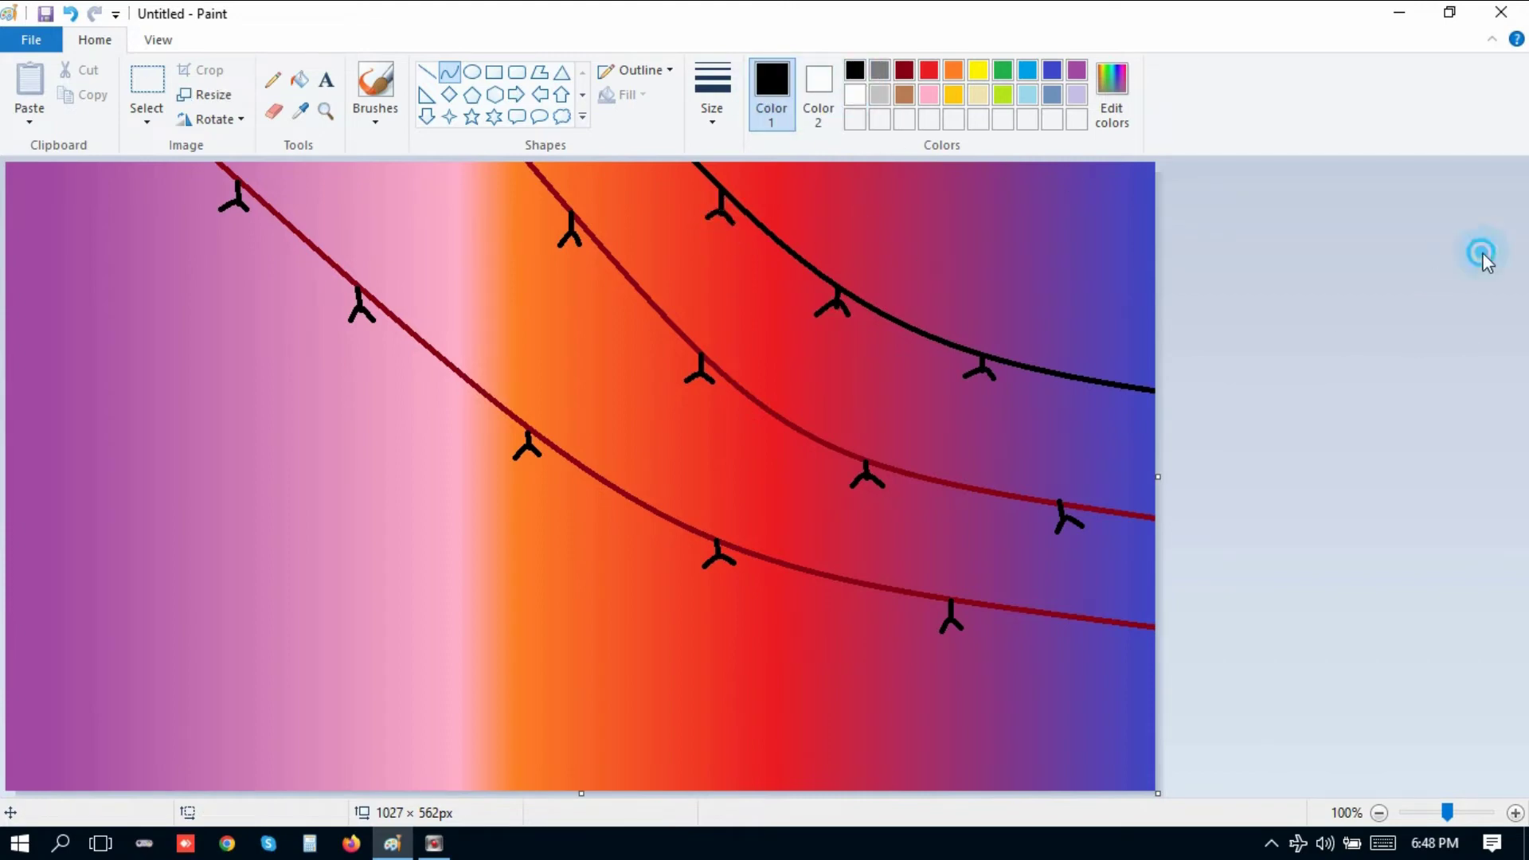
# Step: Draw a white ellipse with solid fill as a bulb under the first socket of the middle dark red wire
pyautogui.click(854, 94)
pyautogui.click(471, 72)
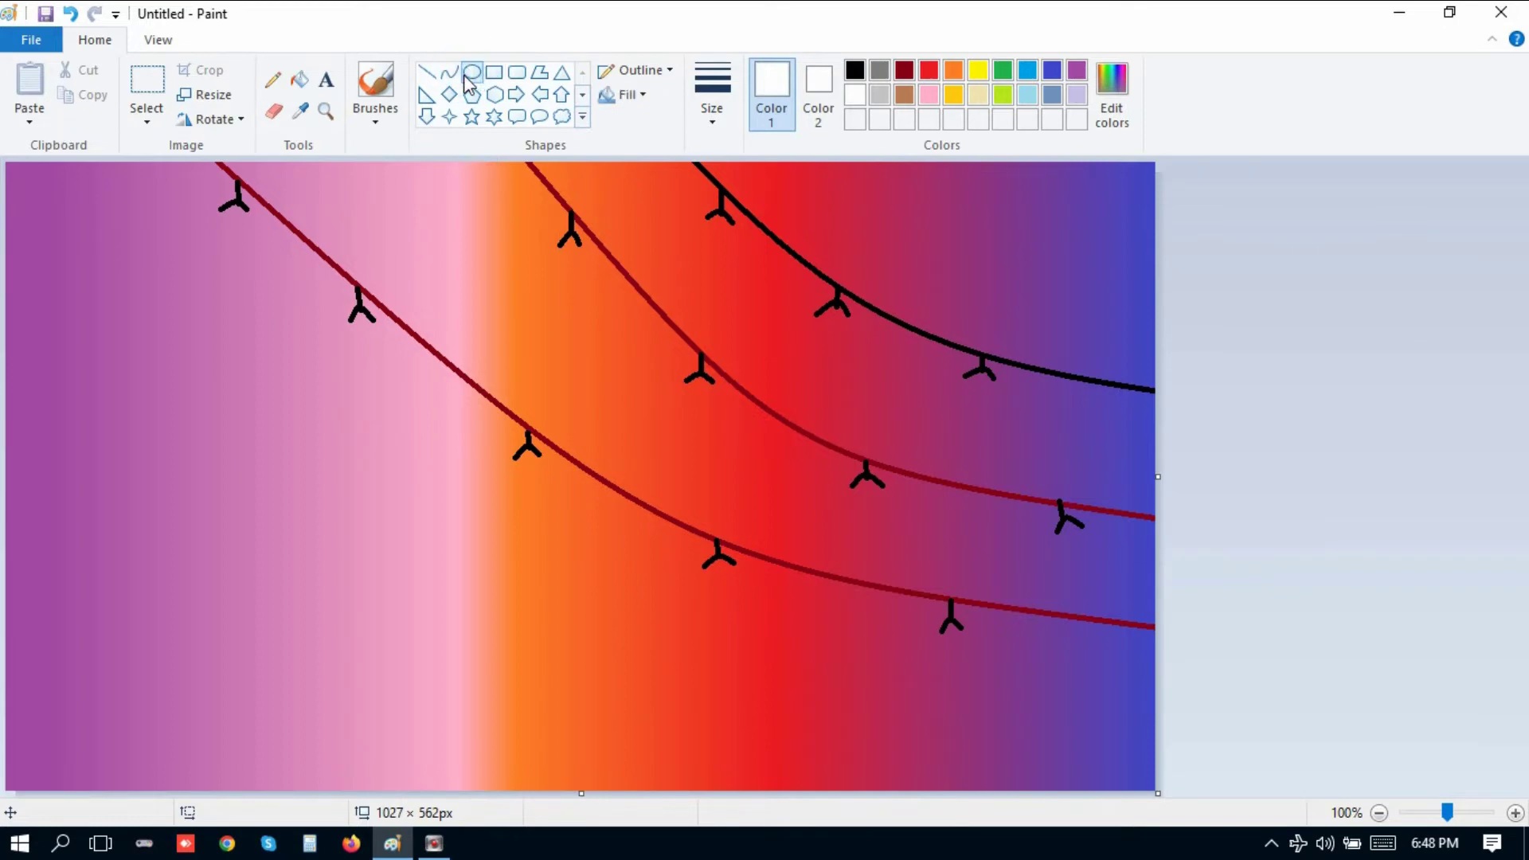
pyautogui.click(629, 97)
pyautogui.click(649, 147)
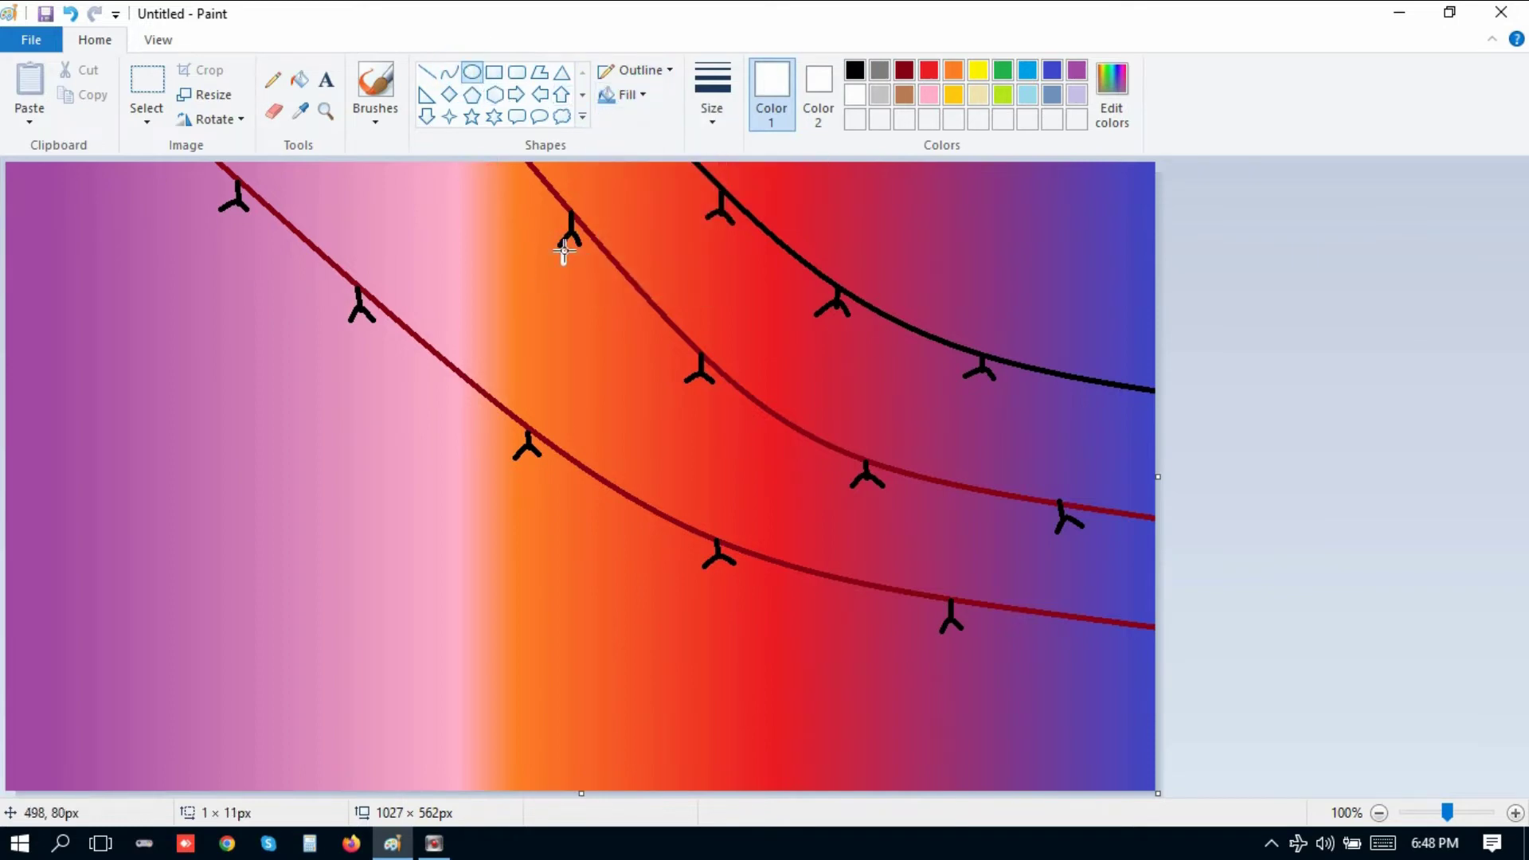
pyautogui.moveTo(564, 252); pyautogui.dragTo(575, 265)
pyautogui.click(1353, 261)
pyautogui.moveTo(714, 238); pyautogui.dragTo(717, 216)
pyautogui.click(932, 410)
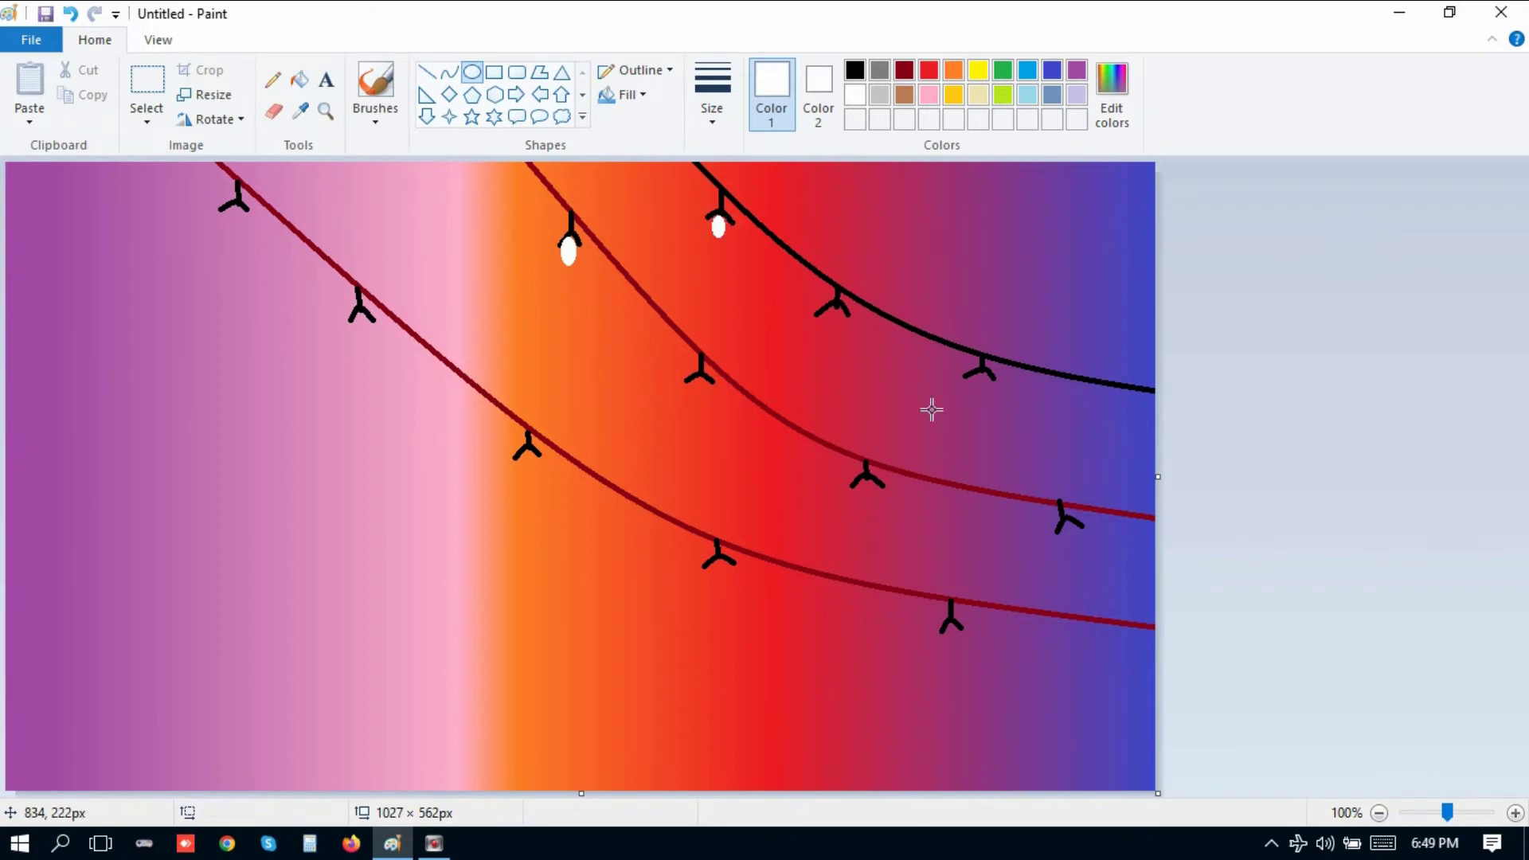
pyautogui.hotkey('ctrl', 'z')
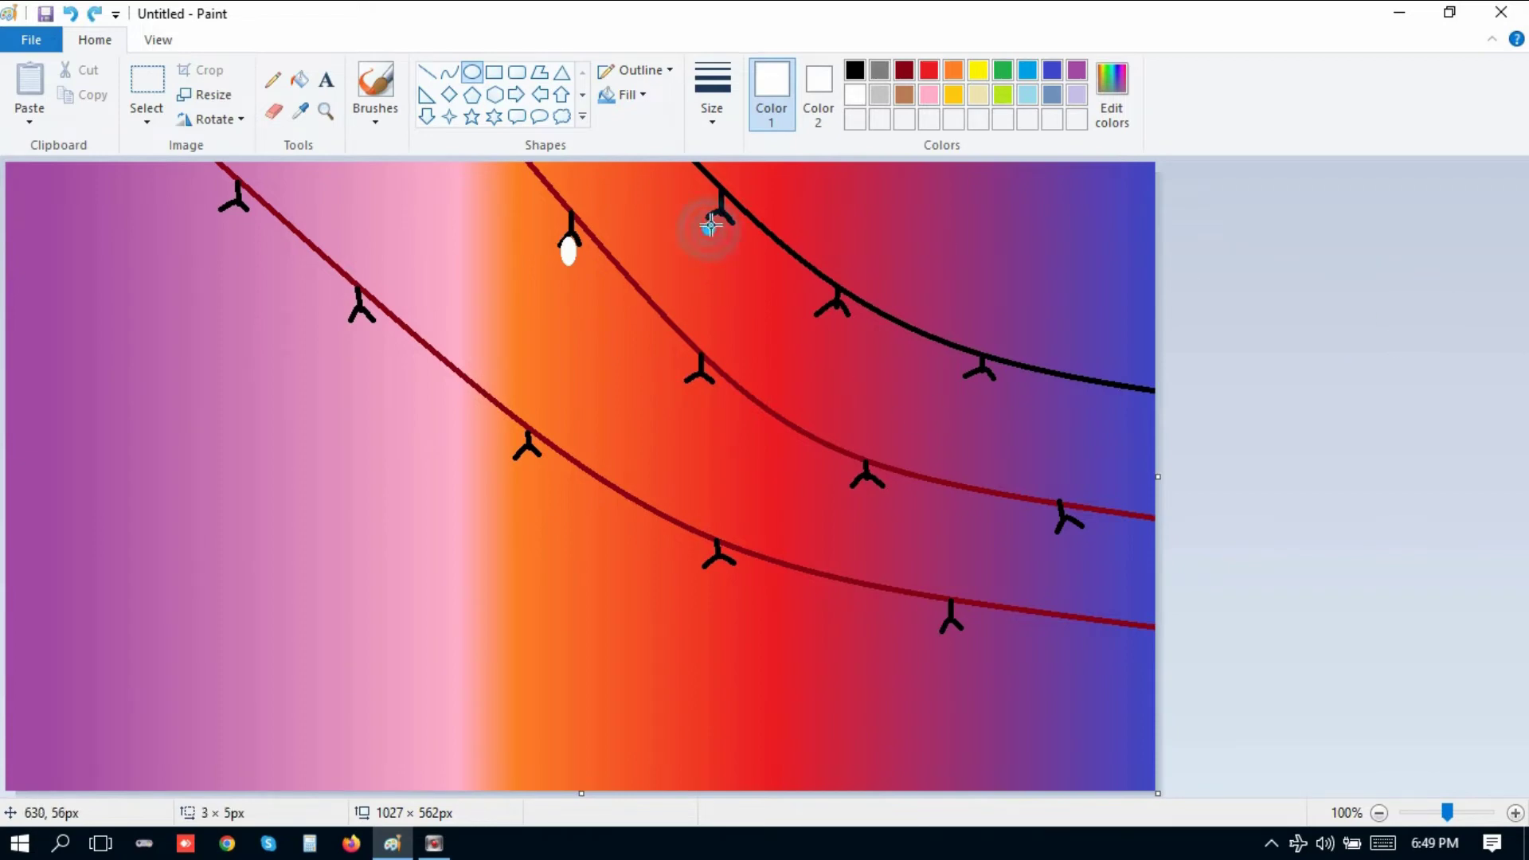
# Step: Draw small white filled ellipses as bulbs under the three sockets of the black wire
pyautogui.moveTo(710, 226); pyautogui.dragTo(716, 222)
pyautogui.click(962, 404)
pyautogui.moveTo(827, 327); pyautogui.dragTo(836, 309)
pyautogui.click(958, 389)
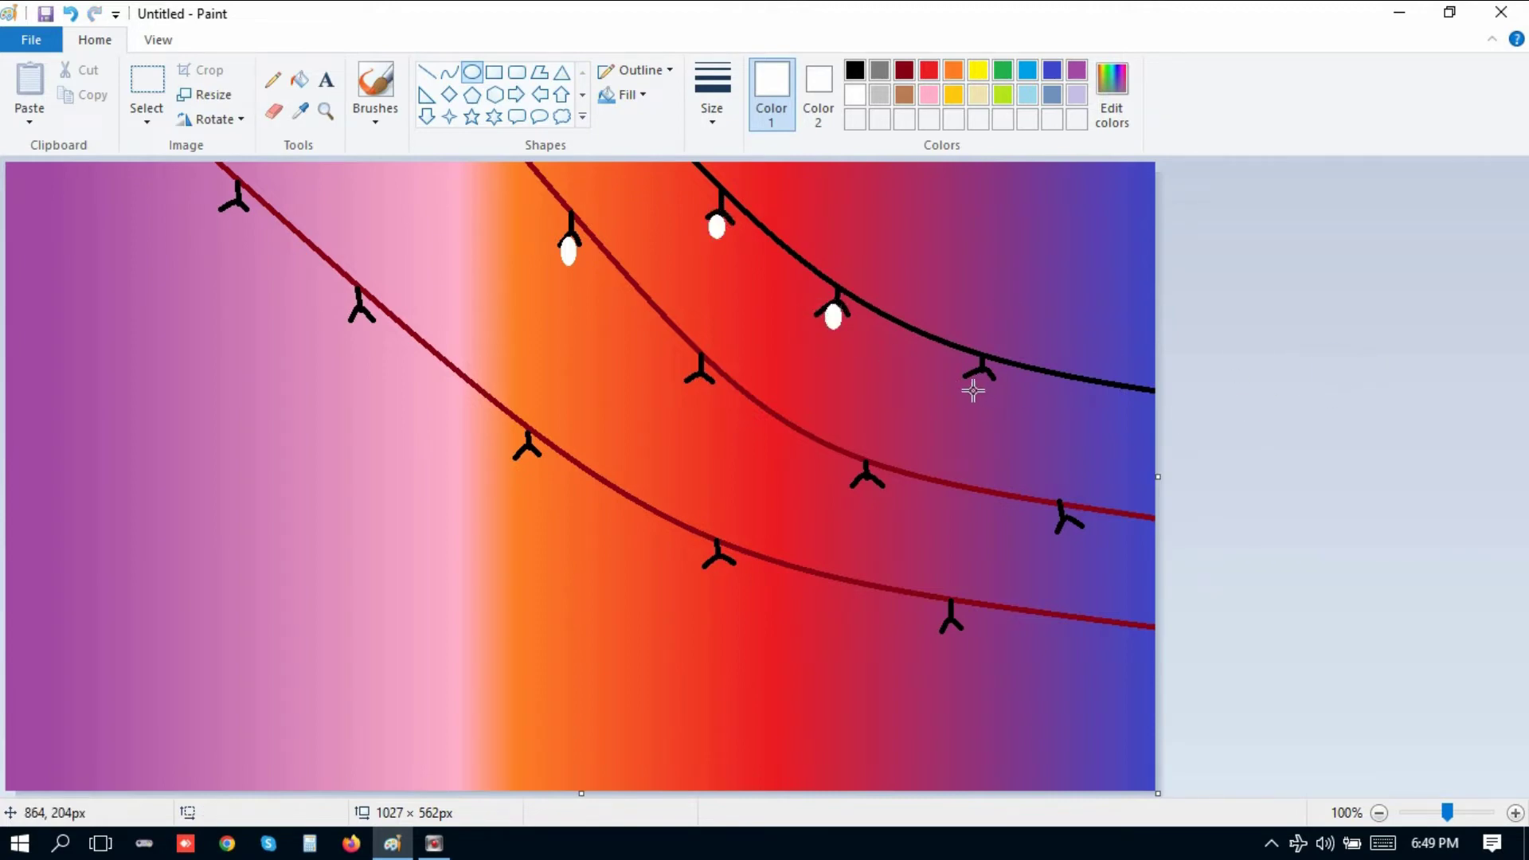
pyautogui.moveTo(973, 390); pyautogui.dragTo(986, 372)
pyautogui.click(1416, 420)
# Step: Draw white filled ellipse bulbs under the three remaining empty sockets of the middle dark red wire
pyautogui.moveTo(1066, 535); pyautogui.dragTo(1075, 520)
pyautogui.click(1017, 610)
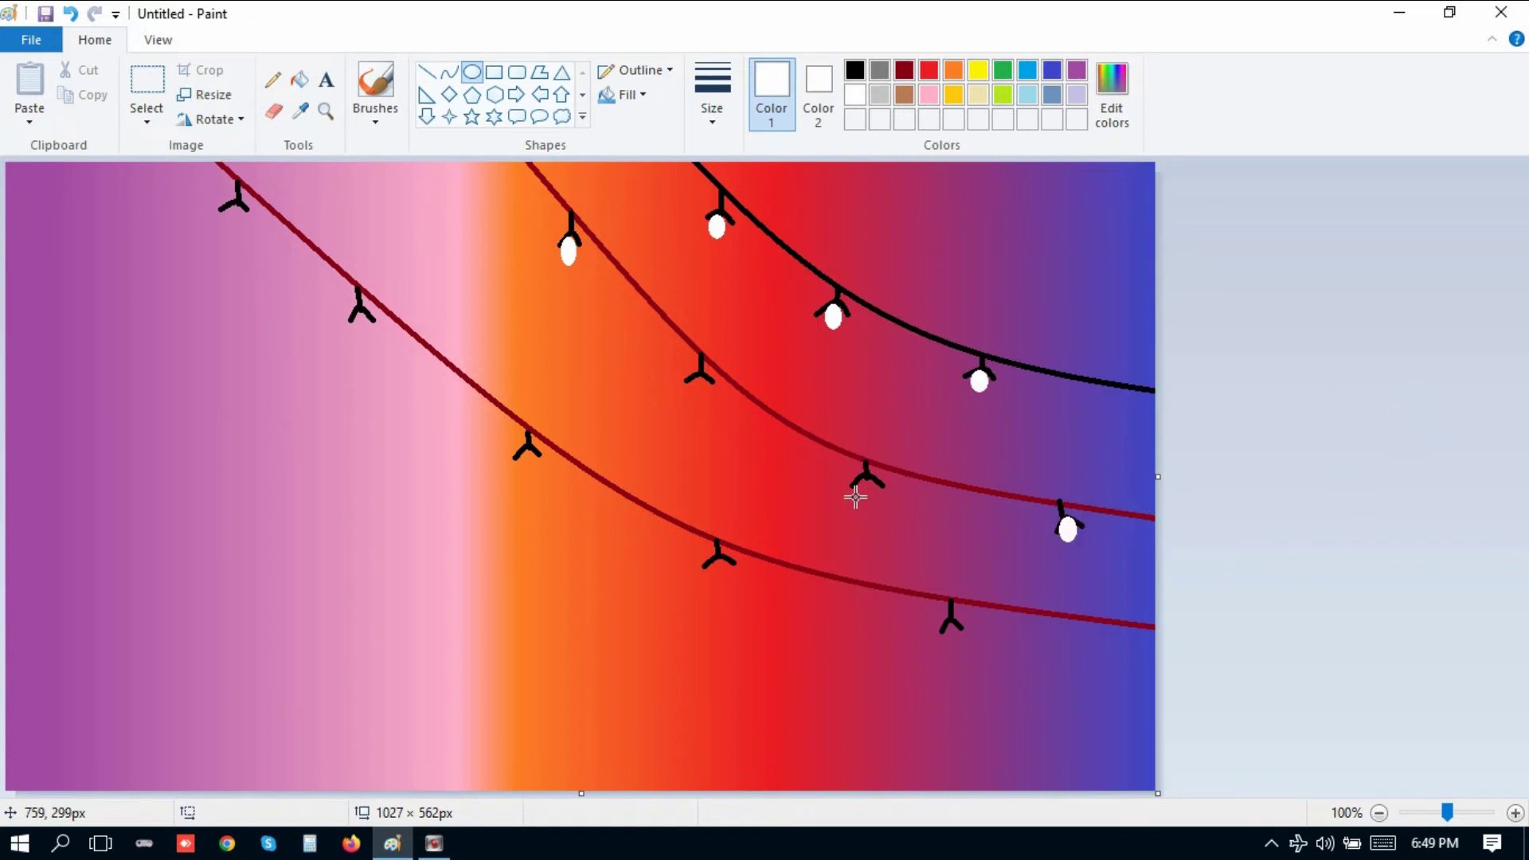
pyautogui.moveTo(860, 495); pyautogui.dragTo(864, 486)
pyautogui.hotkey('ctrl', 'z')
pyautogui.click(780, 497)
pyautogui.moveTo(697, 397); pyautogui.dragTo(700, 377)
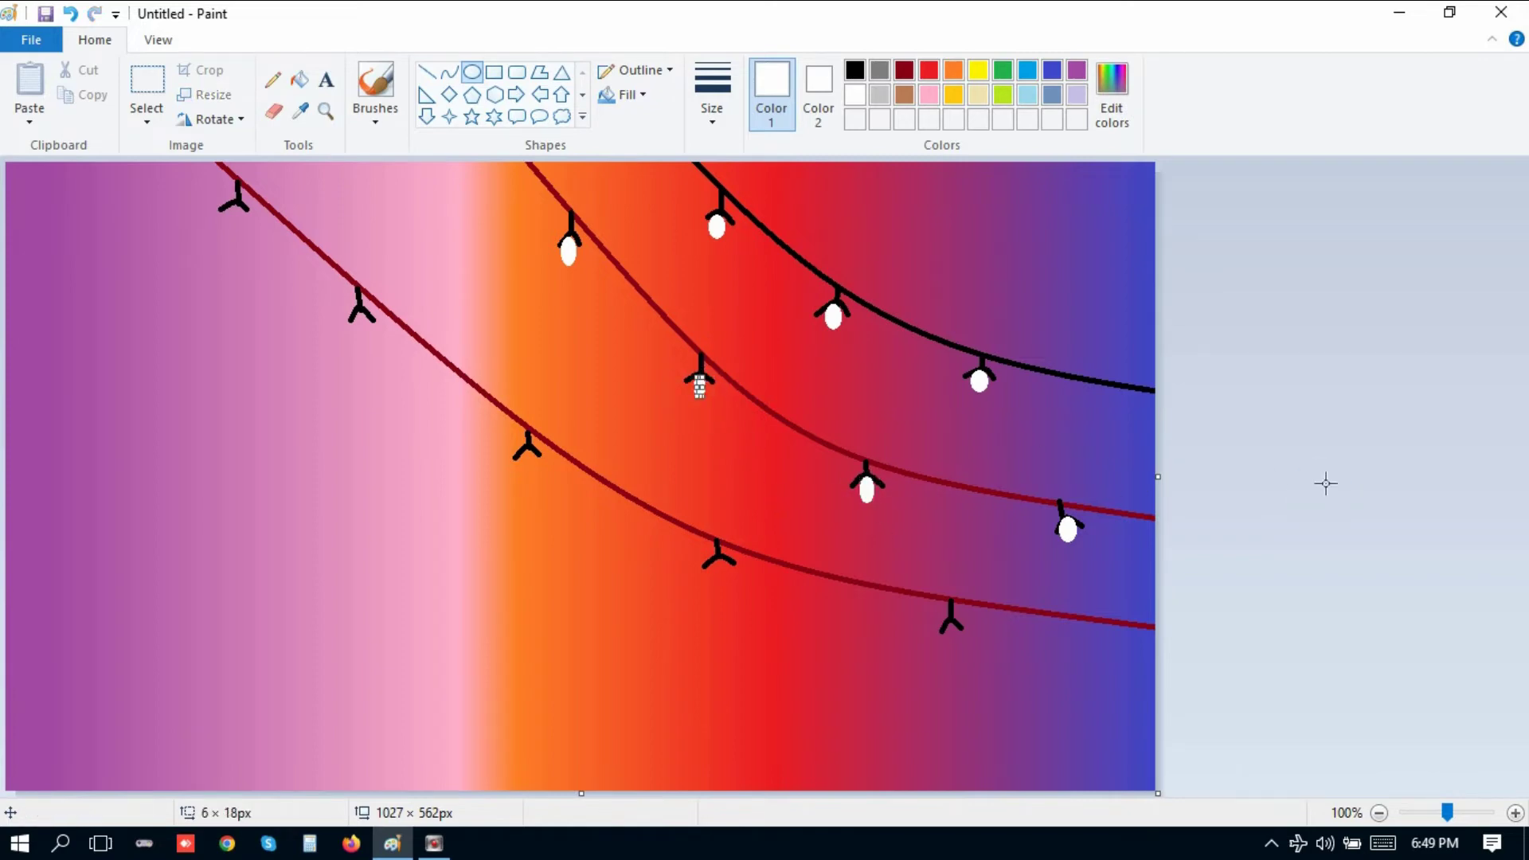
pyautogui.click(1325, 481)
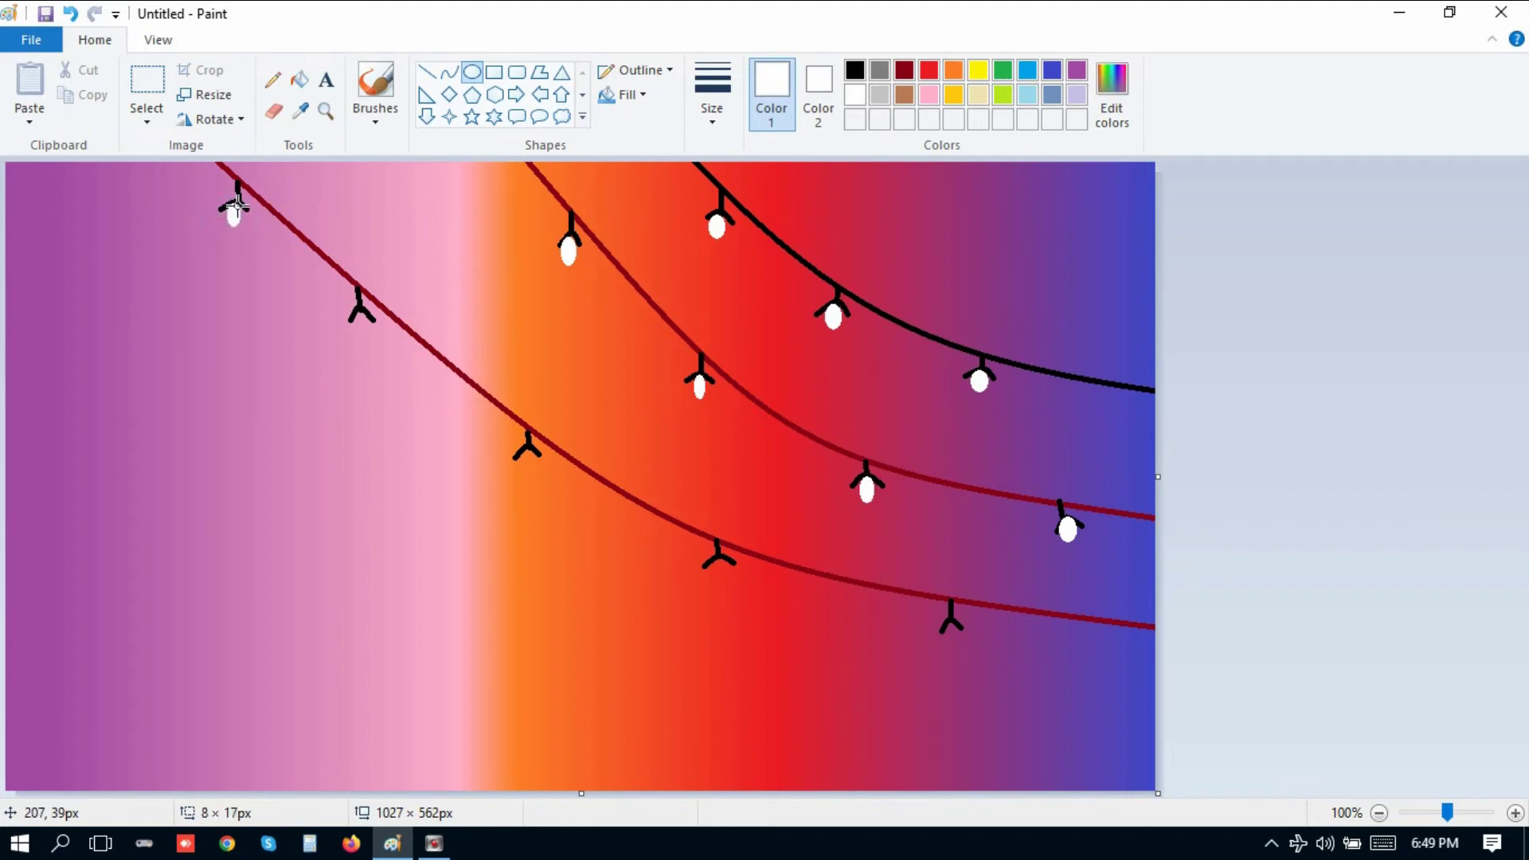
# Step: Draw white filled ellipse bulbs under all five sockets of the lowest dark red wire
pyautogui.moveTo(237, 203); pyautogui.dragTo(236, 200)
pyautogui.click(1198, 366)
pyautogui.moveTo(355, 335); pyautogui.dragTo(364, 313)
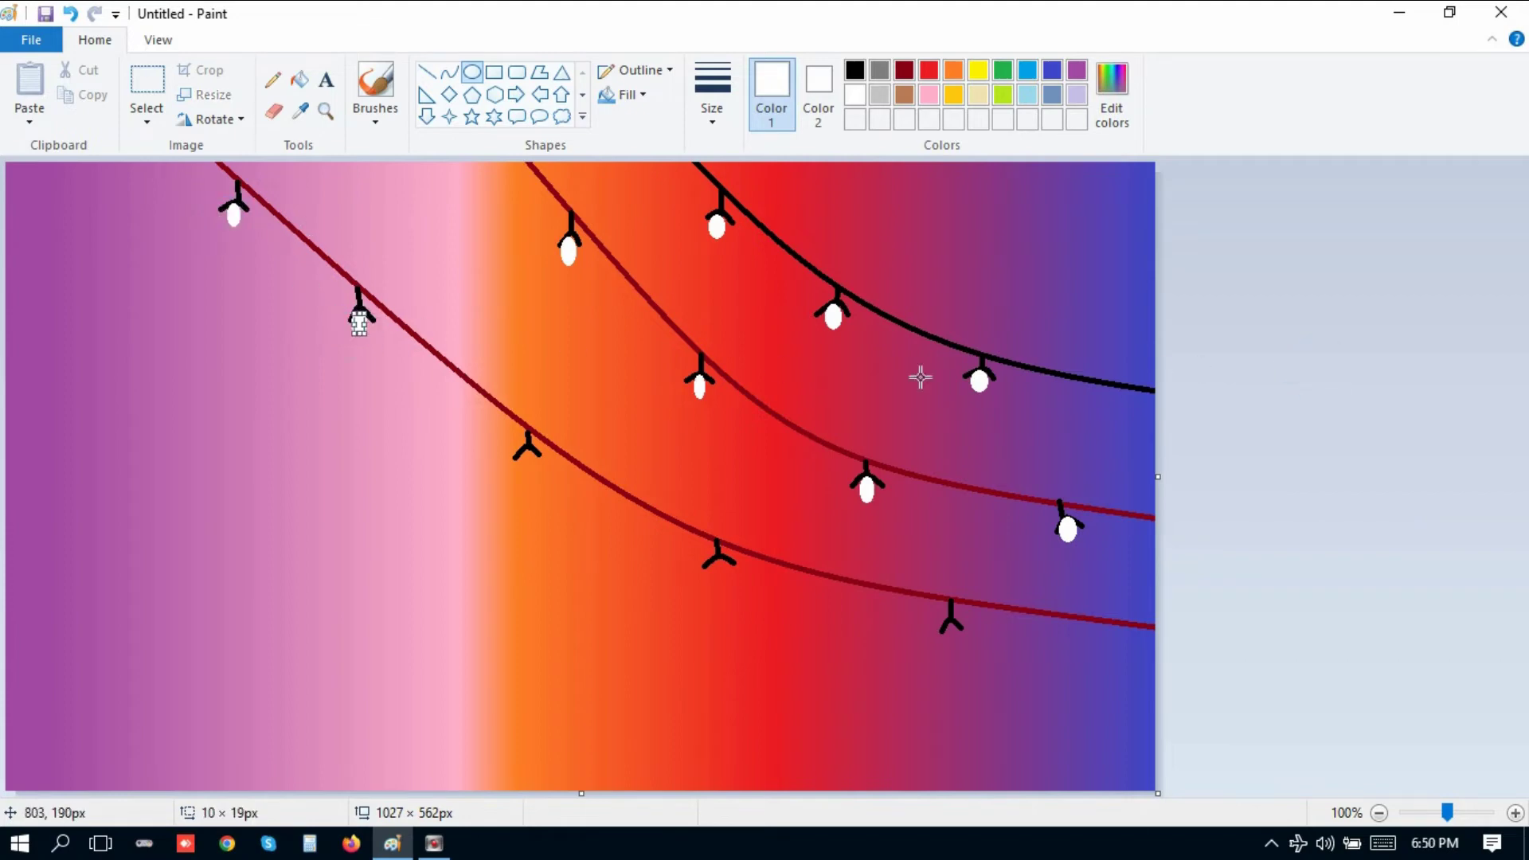
pyautogui.click(1331, 420)
pyautogui.moveTo(530, 475); pyautogui.dragTo(524, 448)
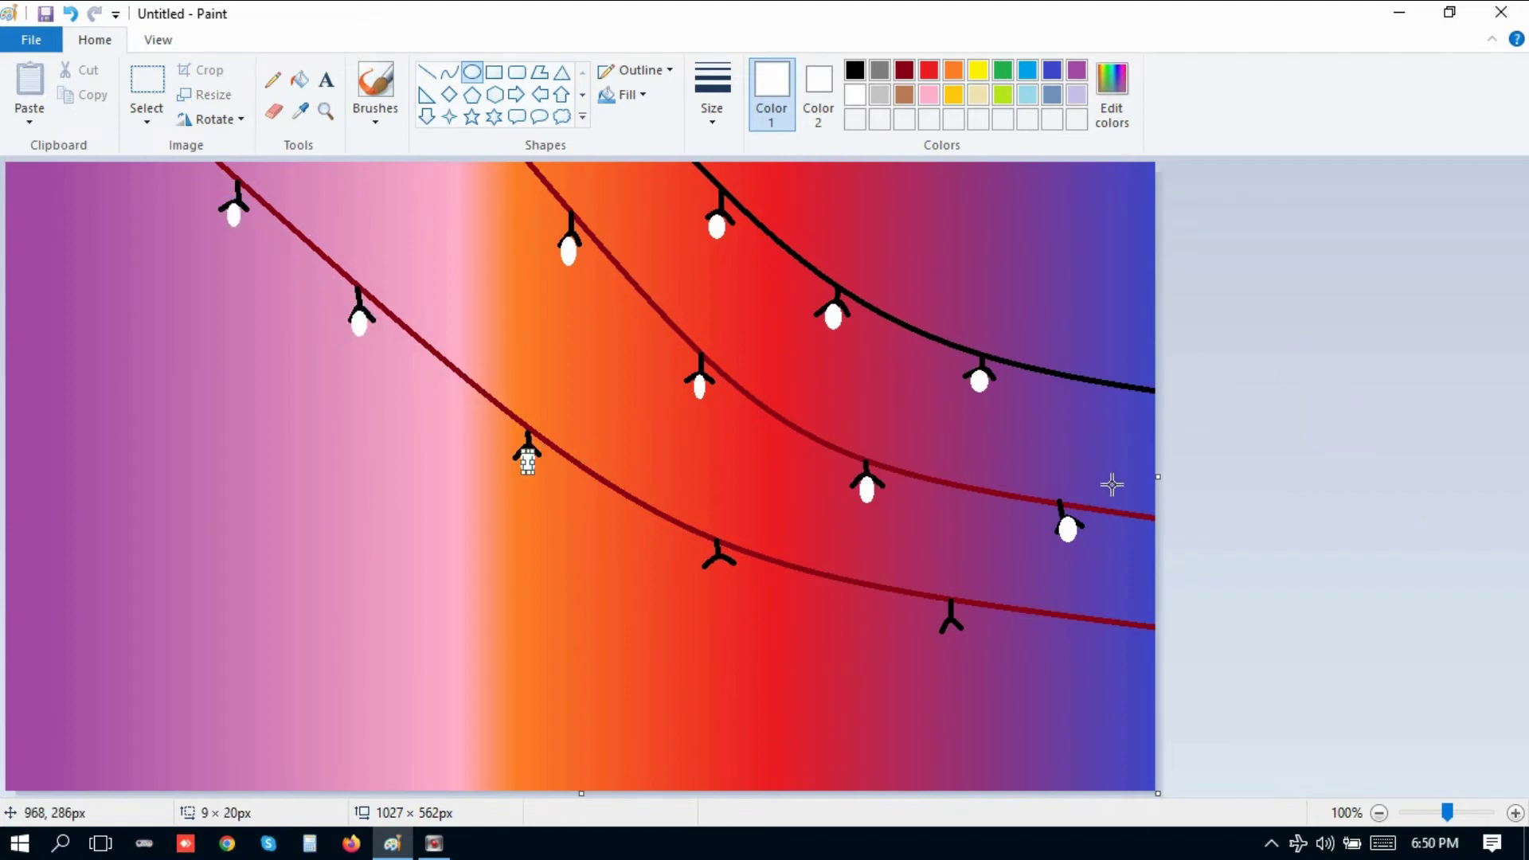
pyautogui.click(1427, 495)
pyautogui.moveTo(719, 579); pyautogui.dragTo(721, 550)
pyautogui.click(1279, 537)
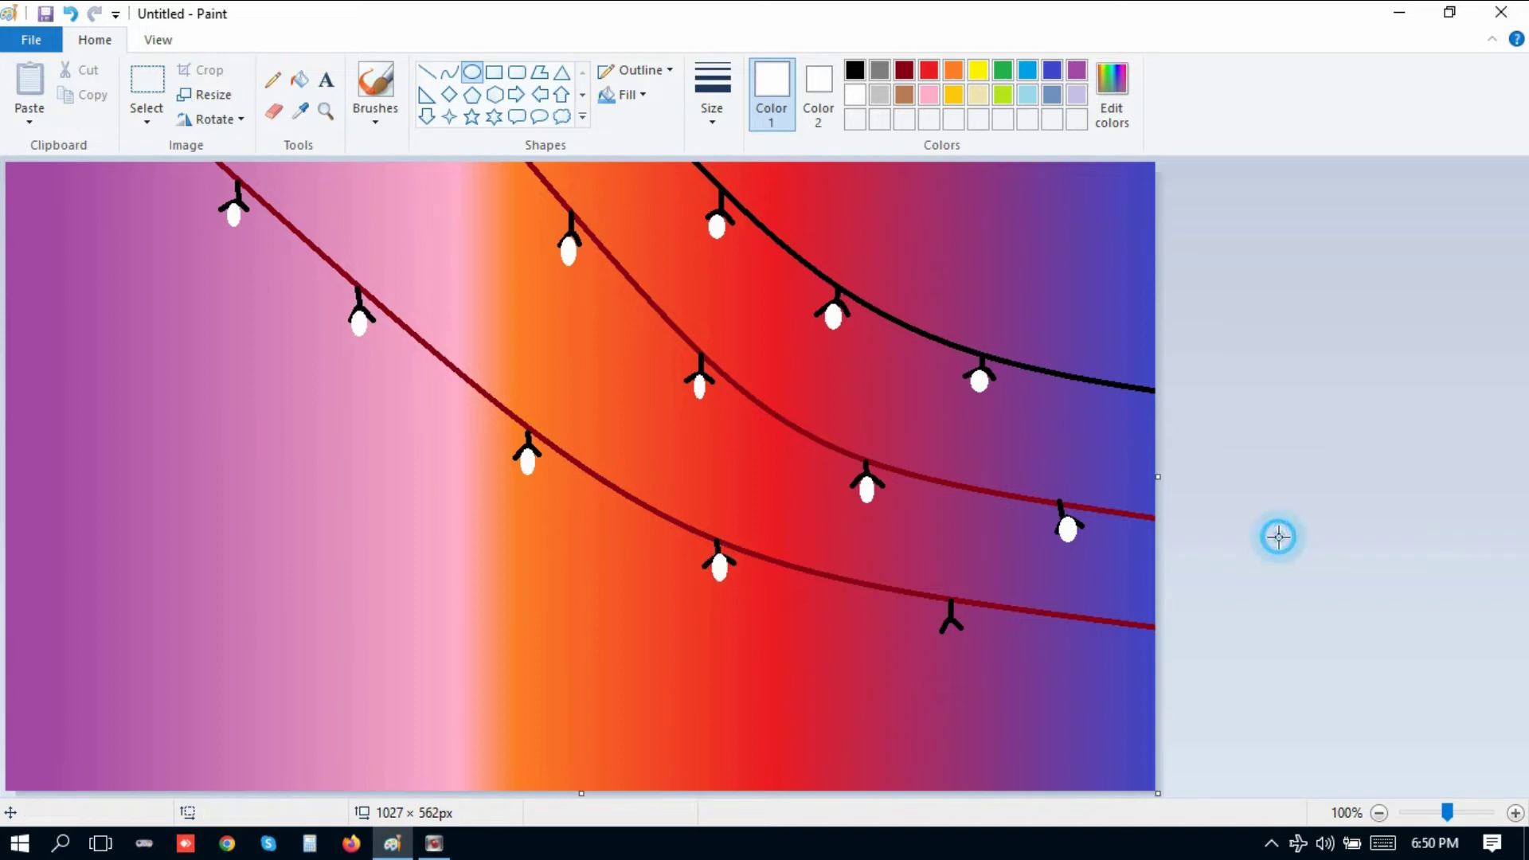
pyautogui.moveTo(946, 647); pyautogui.dragTo(952, 629)
pyautogui.click(1306, 616)
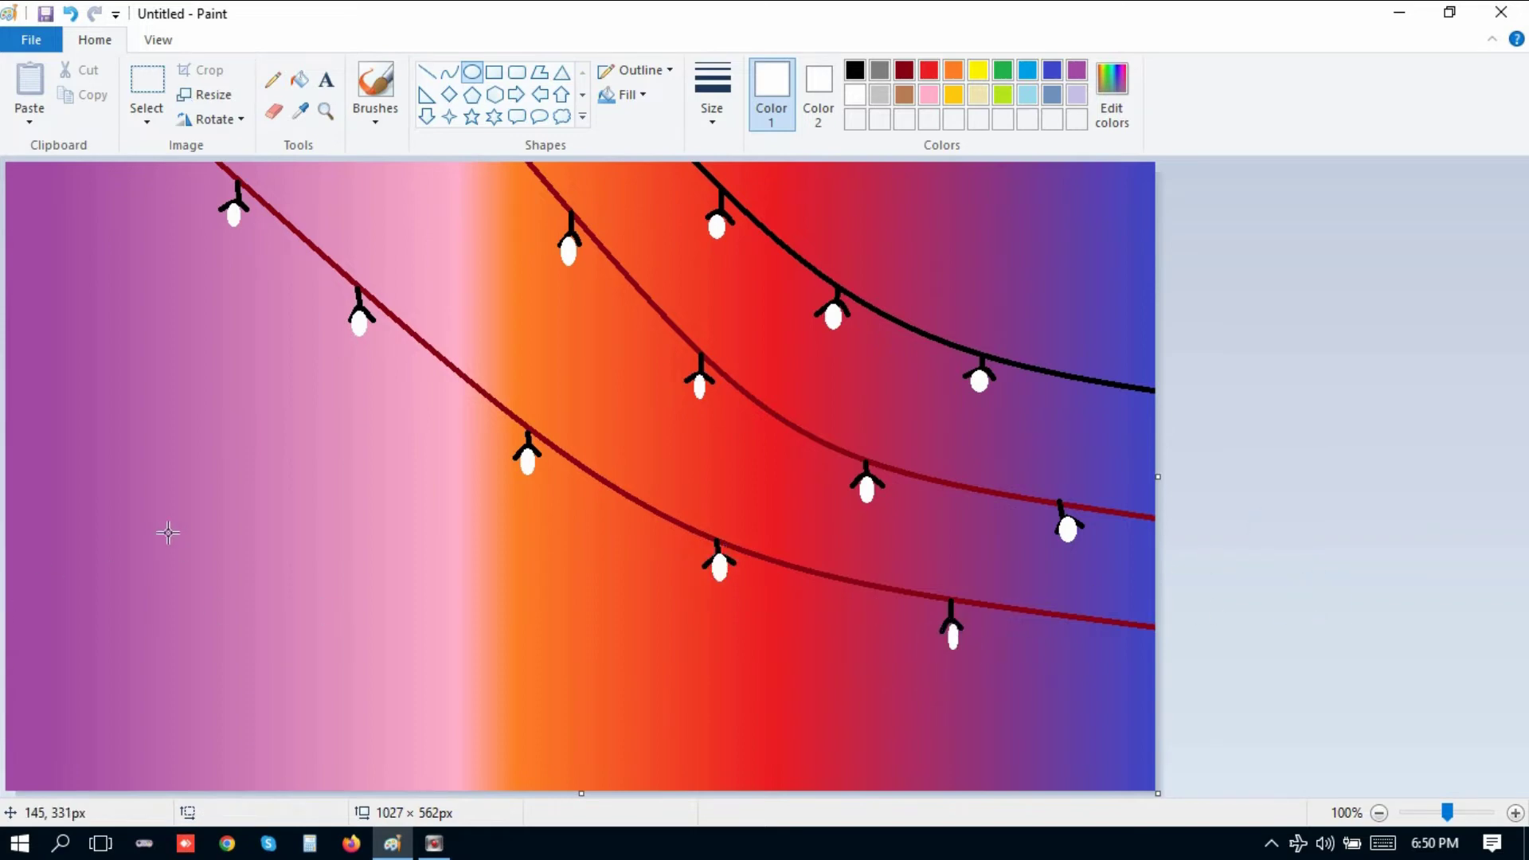
# Step: With a textured brush in black, paint long curved leaf blades fanning out from the canvas's lower-left corner
pyautogui.click(368, 120)
pyautogui.click(365, 231)
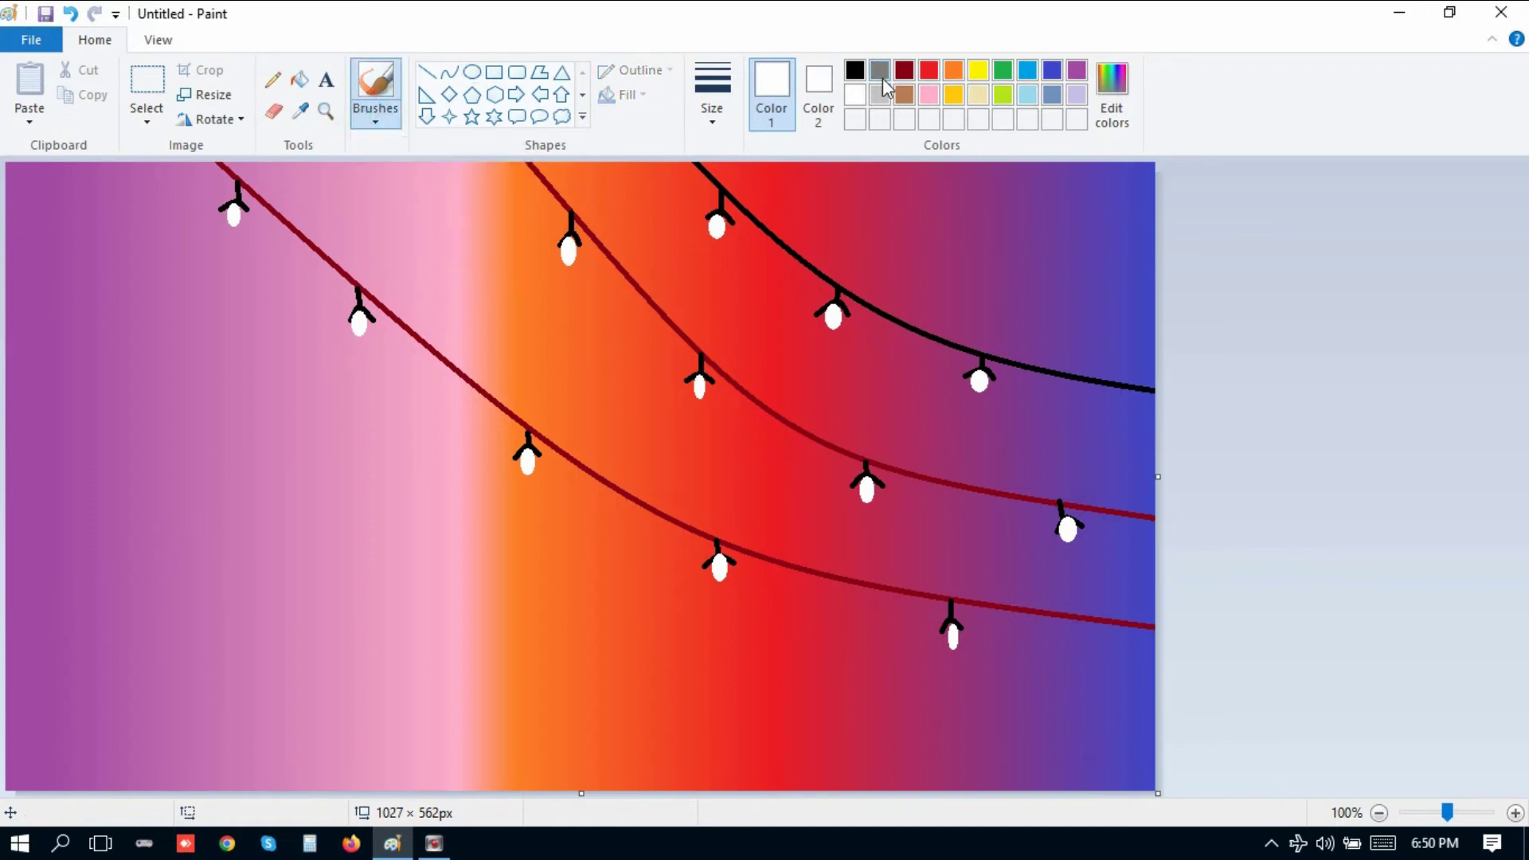
pyautogui.click(854, 72)
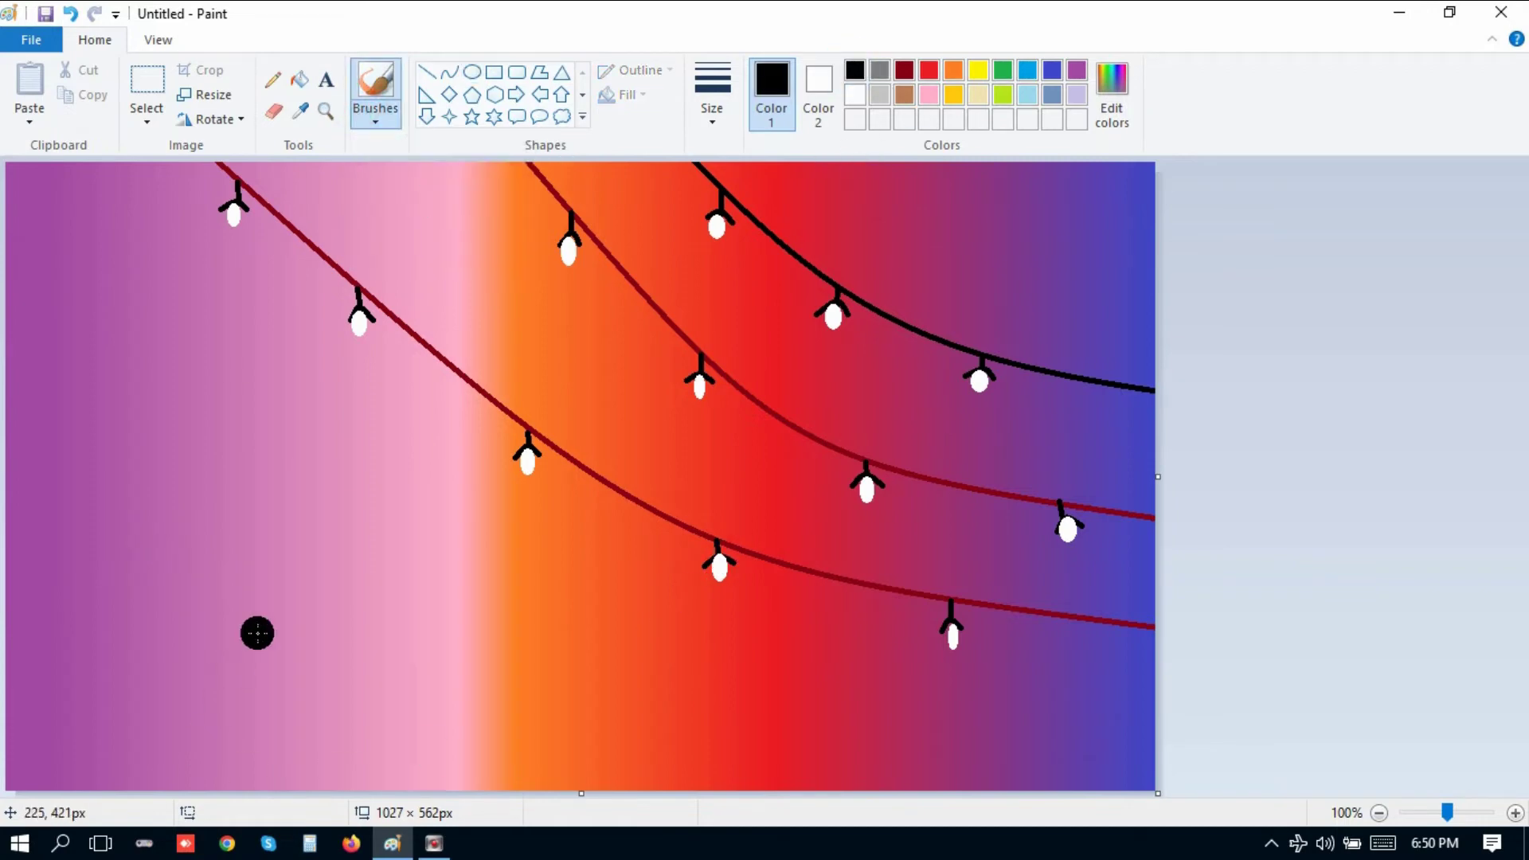
pyautogui.moveTo(393, 646)
pyautogui.mouseDown()
pyautogui.moveTo(266, 743)
pyautogui.moveTo(234, 792)
pyautogui.mouseUp()
pyautogui.moveTo(24, 612); pyautogui.dragTo(158, 795)
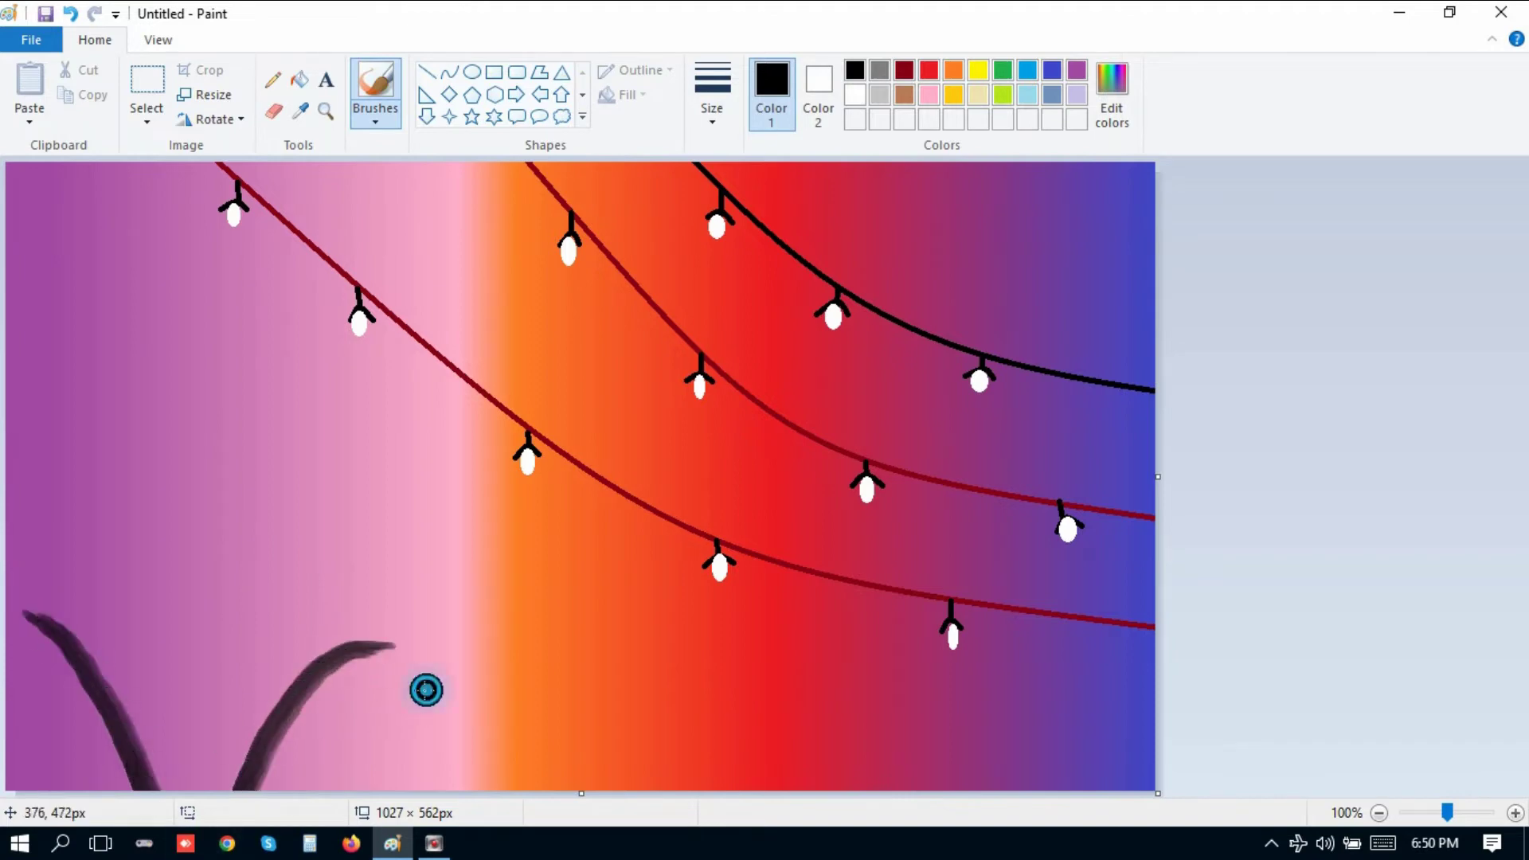
pyautogui.moveTo(427, 685)
pyautogui.mouseDown()
pyautogui.moveTo(344, 721)
pyautogui.moveTo(311, 762)
pyautogui.mouseUp()
pyautogui.moveTo(478, 706)
pyautogui.mouseDown()
pyautogui.moveTo(355, 762)
pyautogui.moveTo(335, 790)
pyautogui.mouseUp()
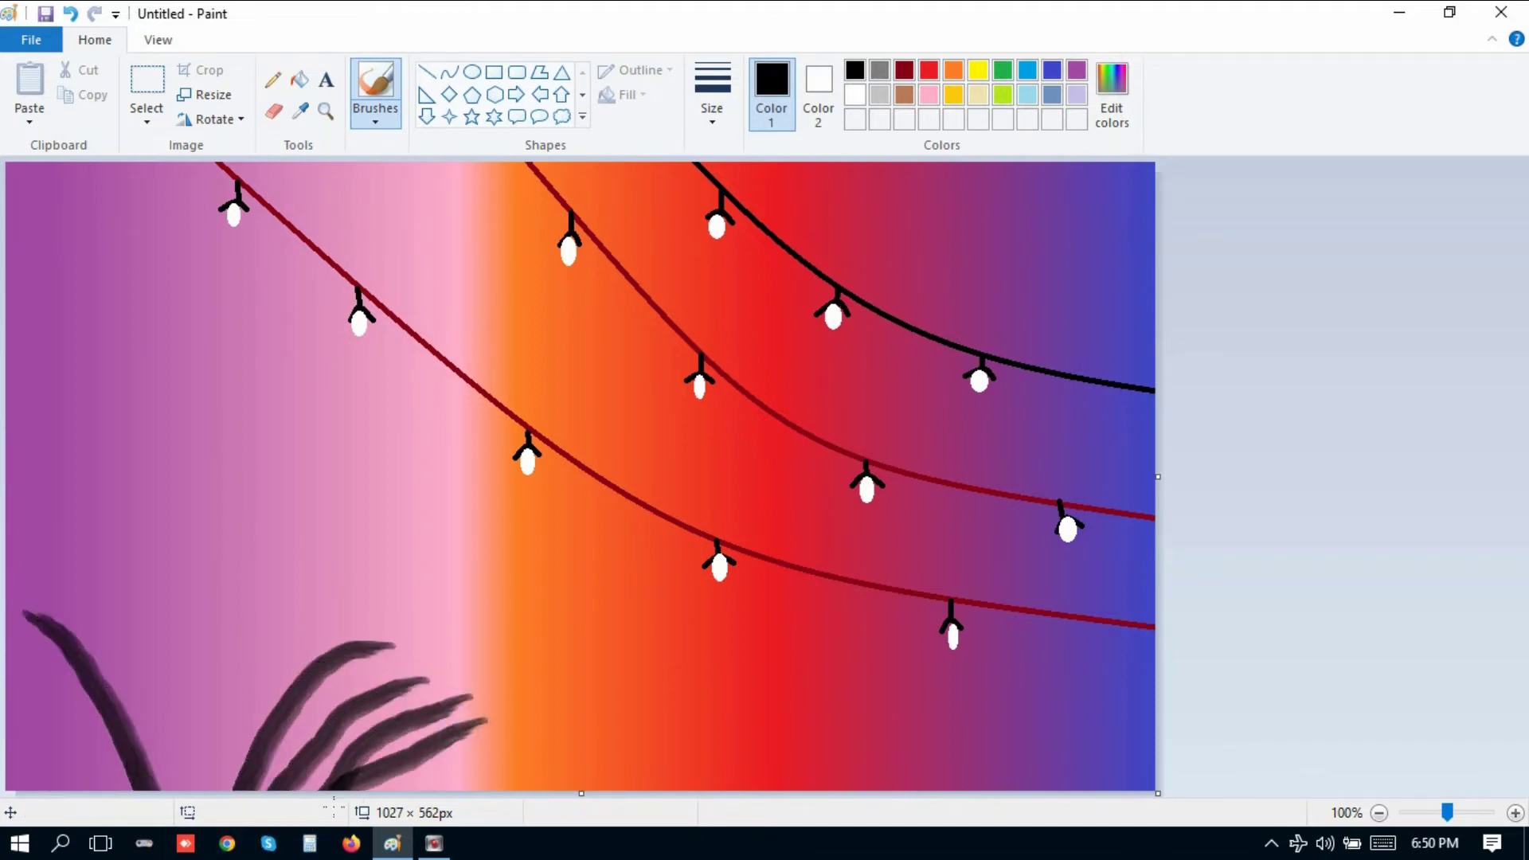
pyautogui.moveTo(475, 763)
pyautogui.mouseDown()
pyautogui.moveTo(362, 791)
pyautogui.moveTo(384, 793)
pyautogui.mouseUp()
pyautogui.moveTo(350, 605)
pyautogui.mouseDown()
pyautogui.moveTo(250, 730)
pyautogui.moveTo(226, 791)
pyautogui.mouseUp()
pyautogui.moveTo(322, 565); pyautogui.dragTo(219, 791)
pyautogui.moveTo(274, 519)
pyautogui.mouseDown()
pyautogui.moveTo(239, 612)
pyautogui.moveTo(213, 790)
pyautogui.mouseUp()
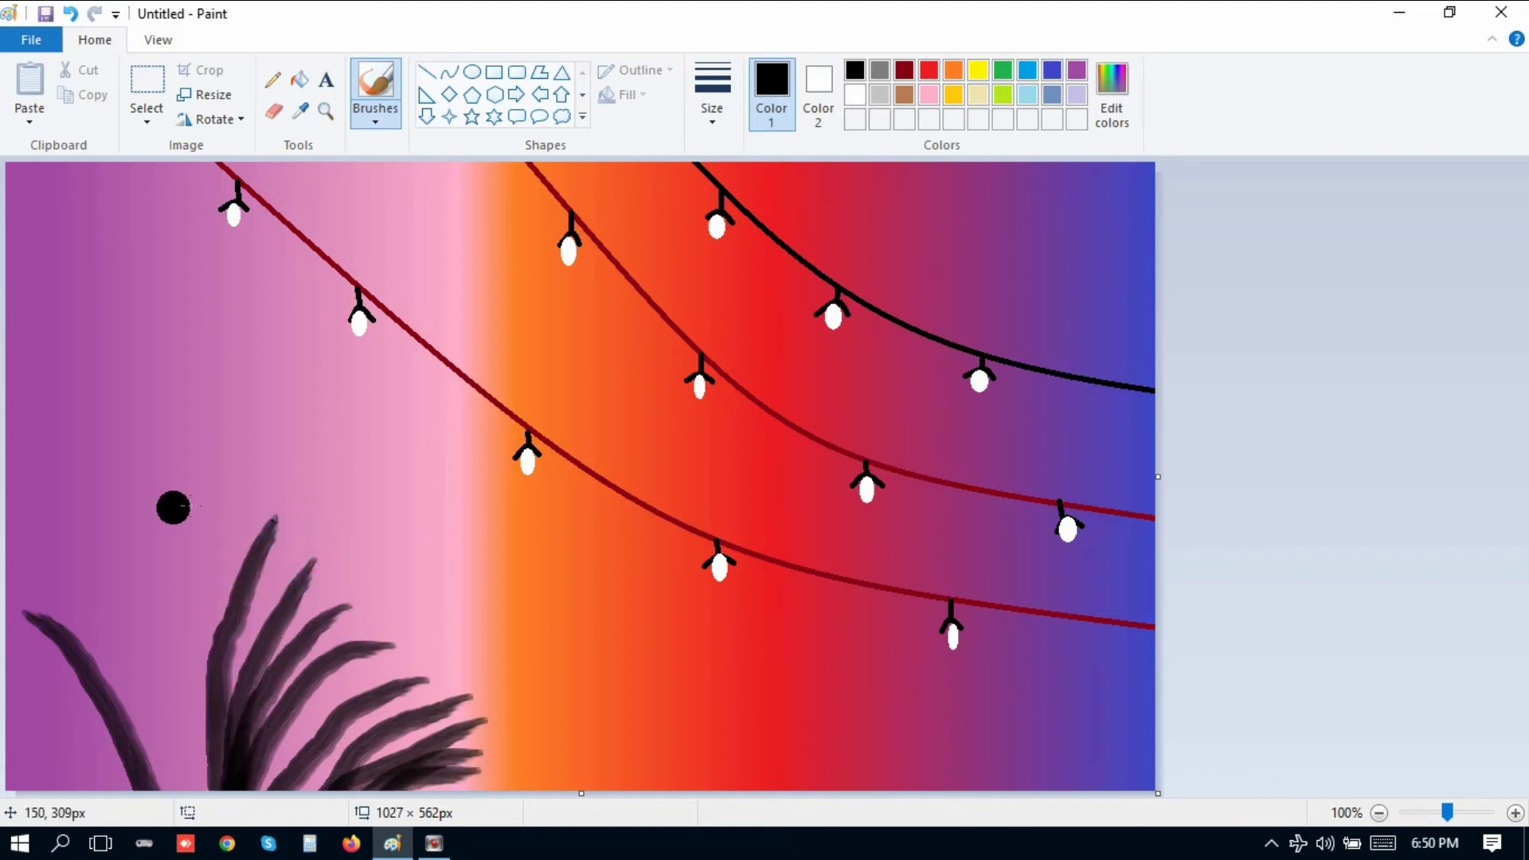
pyautogui.moveTo(211, 495); pyautogui.dragTo(205, 790)
pyautogui.moveTo(130, 492)
pyautogui.mouseDown()
pyautogui.moveTo(133, 572)
pyautogui.moveTo(191, 791)
pyautogui.mouseUp()
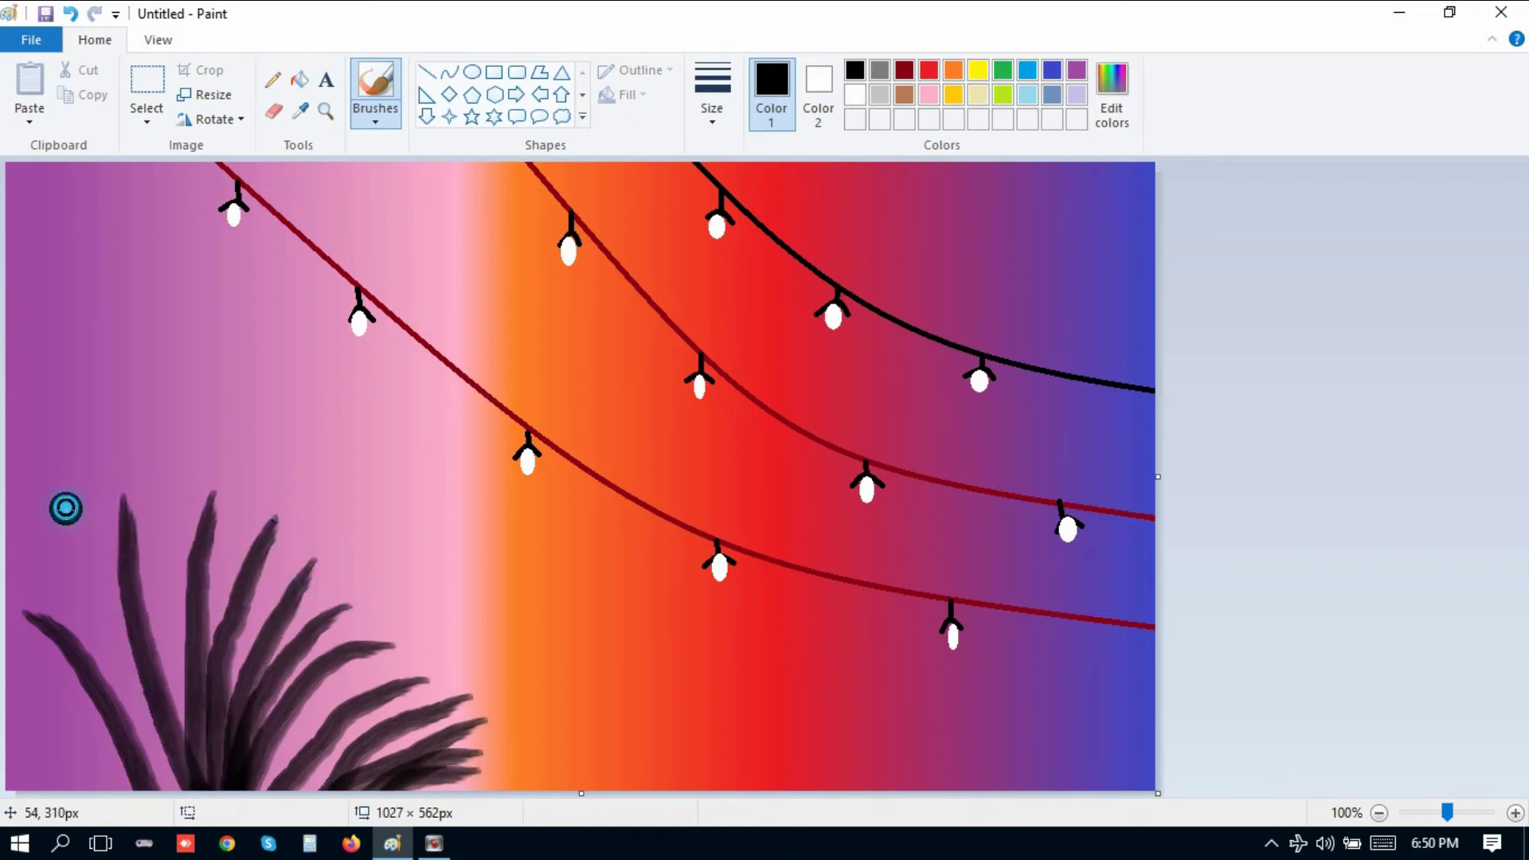
pyautogui.moveTo(64, 505)
pyautogui.mouseDown()
pyautogui.moveTo(124, 697)
pyautogui.moveTo(183, 793)
pyautogui.mouseUp()
pyautogui.moveTo(12, 619)
pyautogui.mouseDown()
pyautogui.moveTo(159, 788)
pyautogui.moveTo(75, 745)
pyautogui.moveTo(9, 673)
pyautogui.mouseUp()
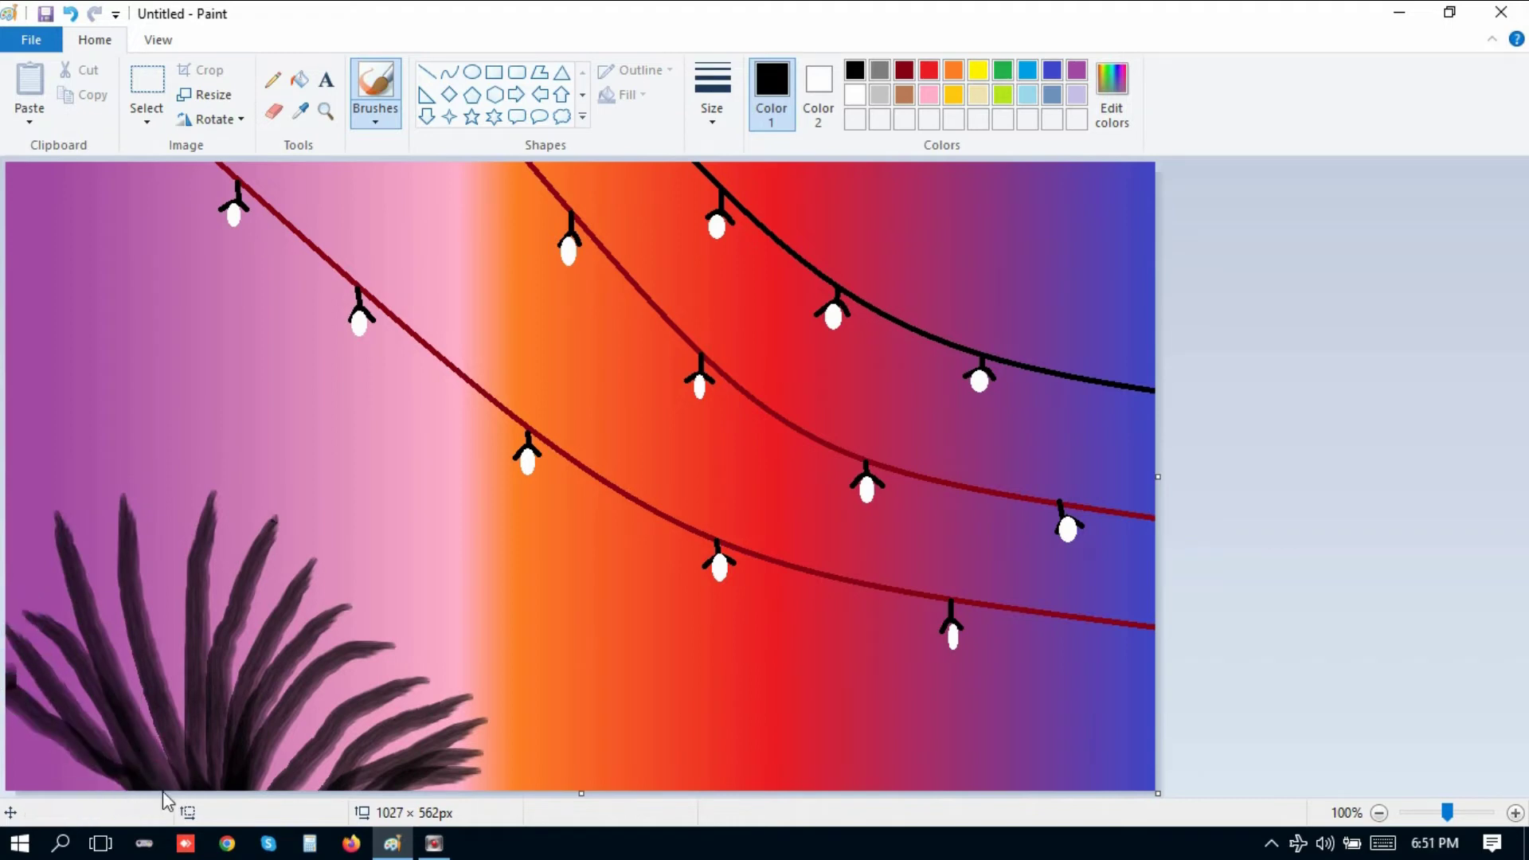
pyautogui.moveTo(123, 785); pyautogui.dragTo(12, 754)
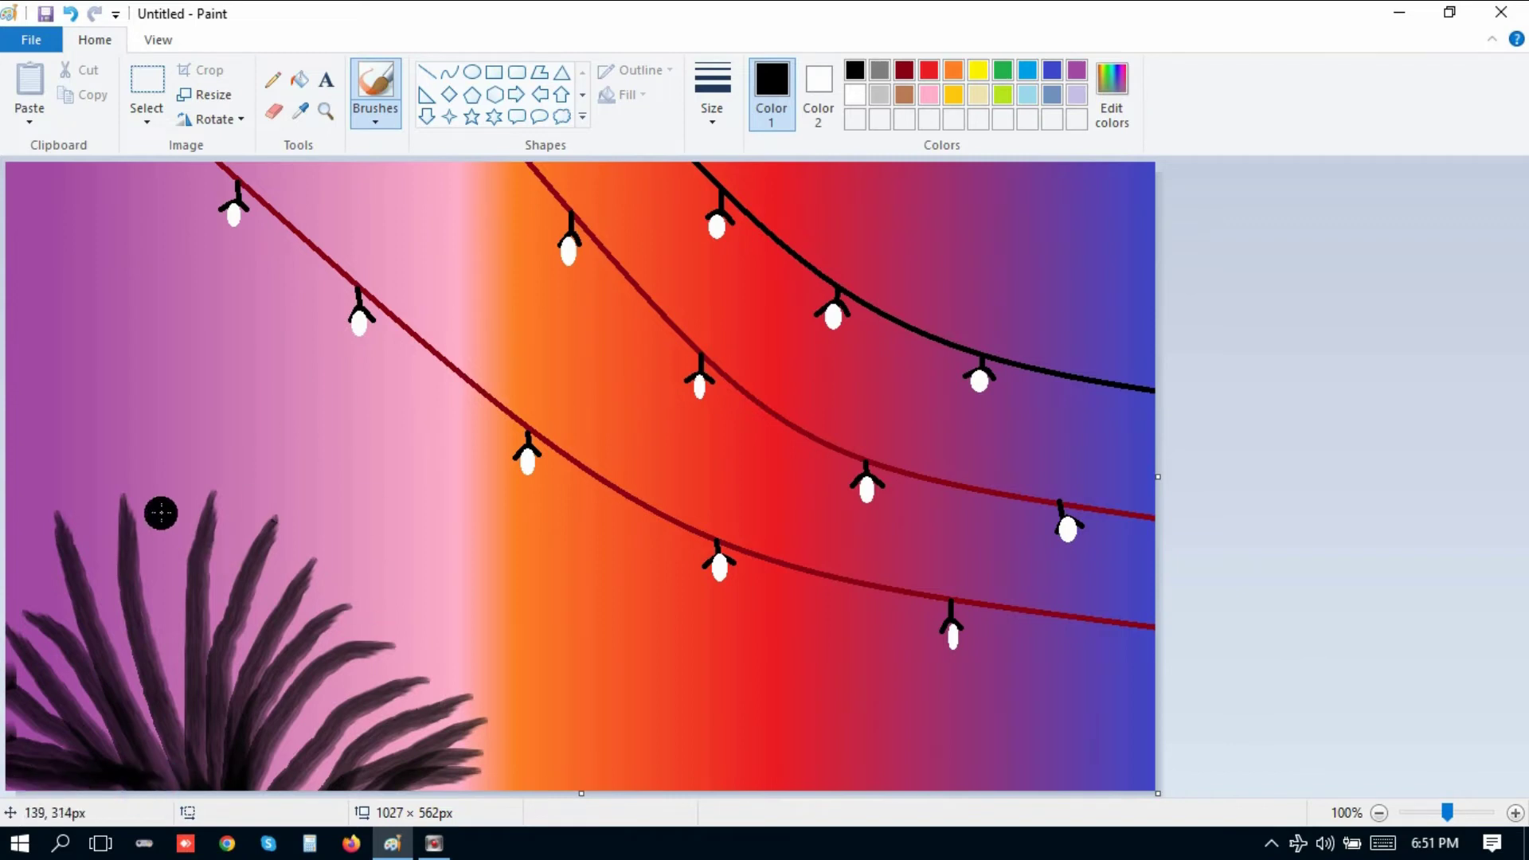
pyautogui.moveTo(155, 492); pyautogui.dragTo(223, 789)
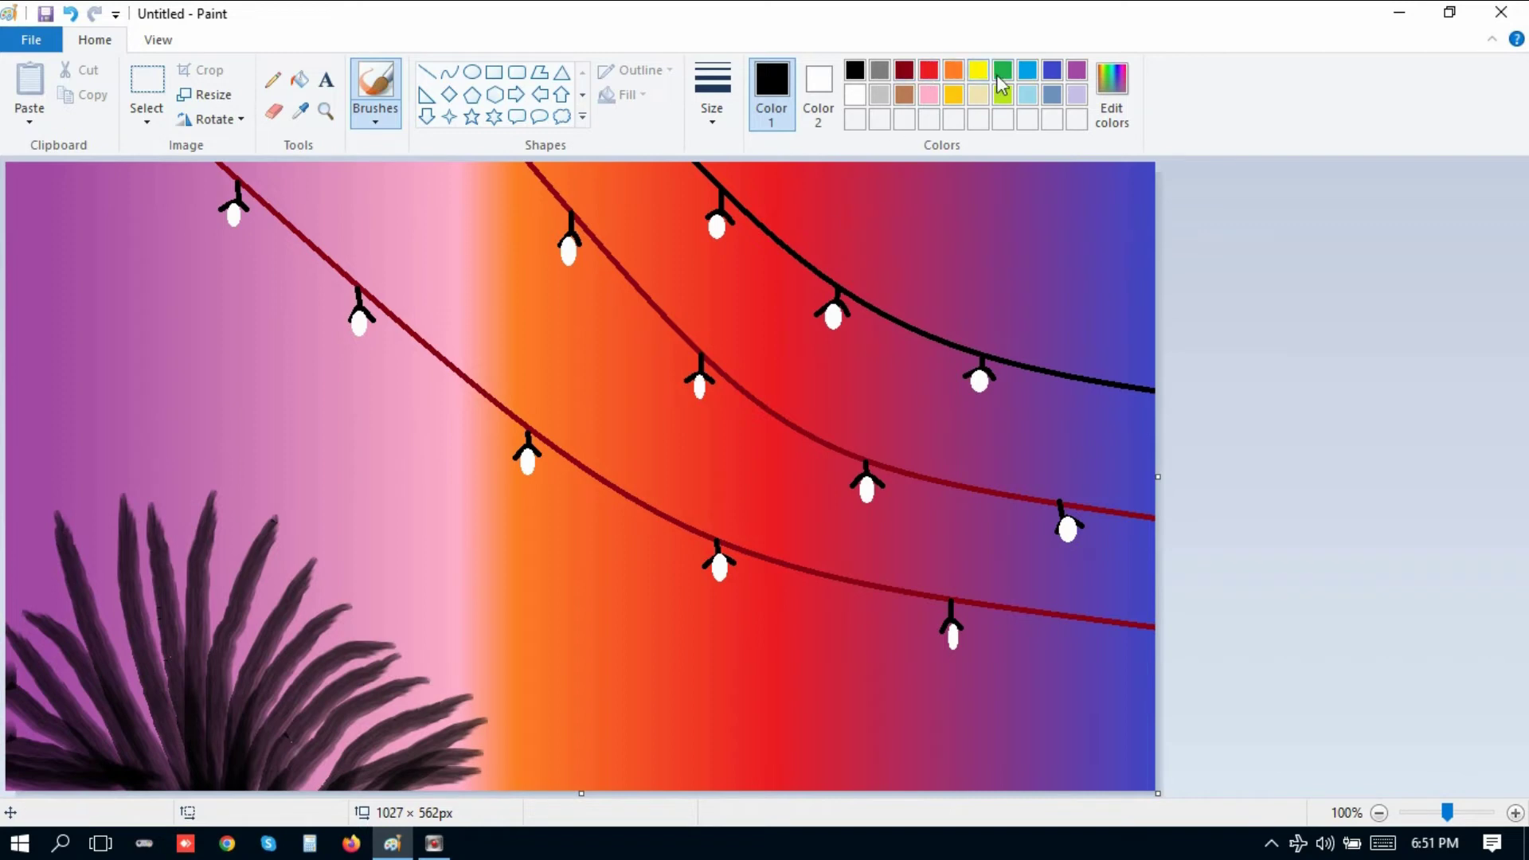
# Step: Paint purple blades between the black ones across the plant
pyautogui.click(1077, 70)
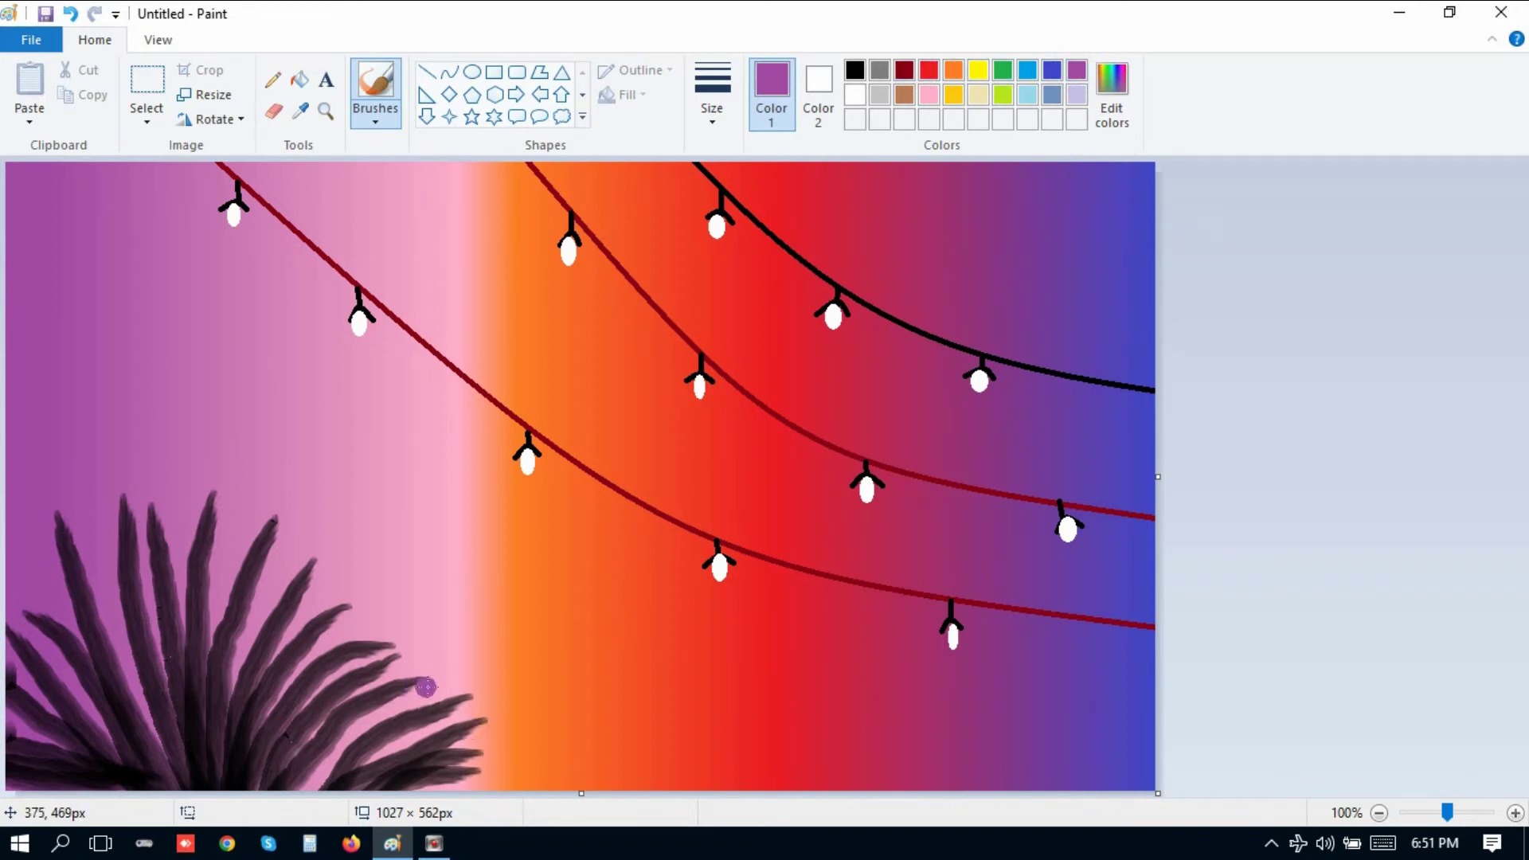
pyautogui.moveTo(399, 673)
pyautogui.mouseDown()
pyautogui.moveTo(317, 785)
pyautogui.moveTo(365, 652)
pyautogui.moveTo(300, 714)
pyautogui.mouseUp()
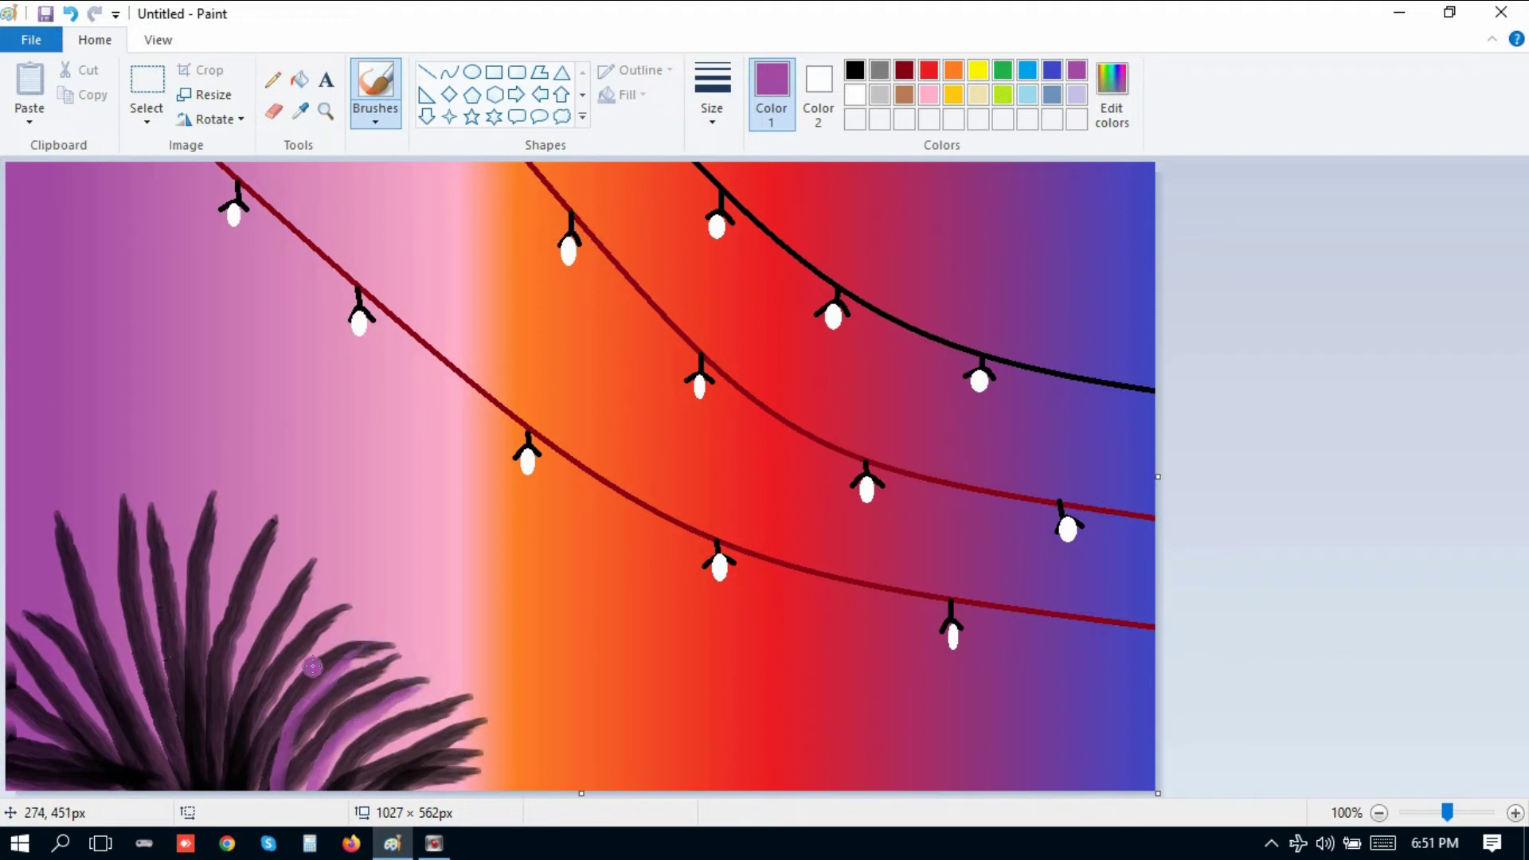
pyautogui.moveTo(265, 586)
pyautogui.mouseDown()
pyautogui.moveTo(257, 790)
pyautogui.moveTo(229, 569)
pyautogui.moveTo(218, 671)
pyautogui.moveTo(250, 752)
pyautogui.moveTo(170, 540)
pyautogui.moveTo(220, 758)
pyautogui.moveTo(280, 640)
pyautogui.moveTo(264, 618)
pyautogui.moveTo(228, 710)
pyautogui.moveTo(331, 670)
pyautogui.moveTo(235, 786)
pyautogui.moveTo(335, 690)
pyautogui.moveTo(367, 686)
pyautogui.moveTo(273, 784)
pyautogui.moveTo(459, 727)
pyautogui.moveTo(391, 742)
pyautogui.moveTo(207, 690)
pyautogui.mouseUp()
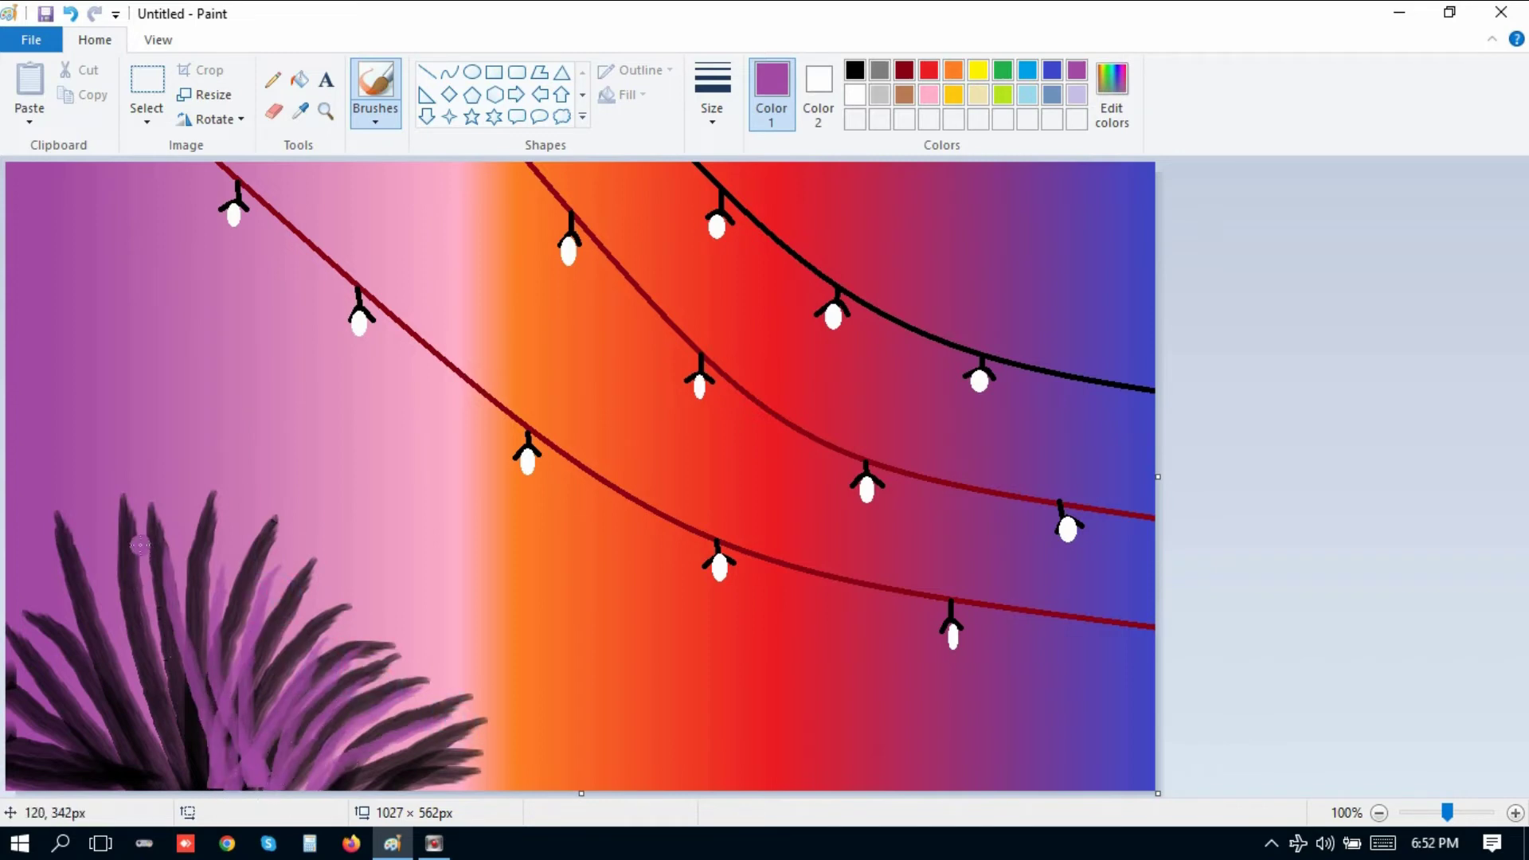
pyautogui.moveTo(139, 545)
pyautogui.mouseDown()
pyautogui.moveTo(157, 701)
pyautogui.moveTo(107, 547)
pyautogui.moveTo(135, 692)
pyautogui.moveTo(23, 590)
pyautogui.moveTo(111, 740)
pyautogui.moveTo(59, 653)
pyautogui.moveTo(32, 700)
pyautogui.moveTo(62, 753)
pyautogui.moveTo(52, 735)
pyautogui.moveTo(12, 767)
pyautogui.moveTo(136, 792)
pyautogui.mouseUp()
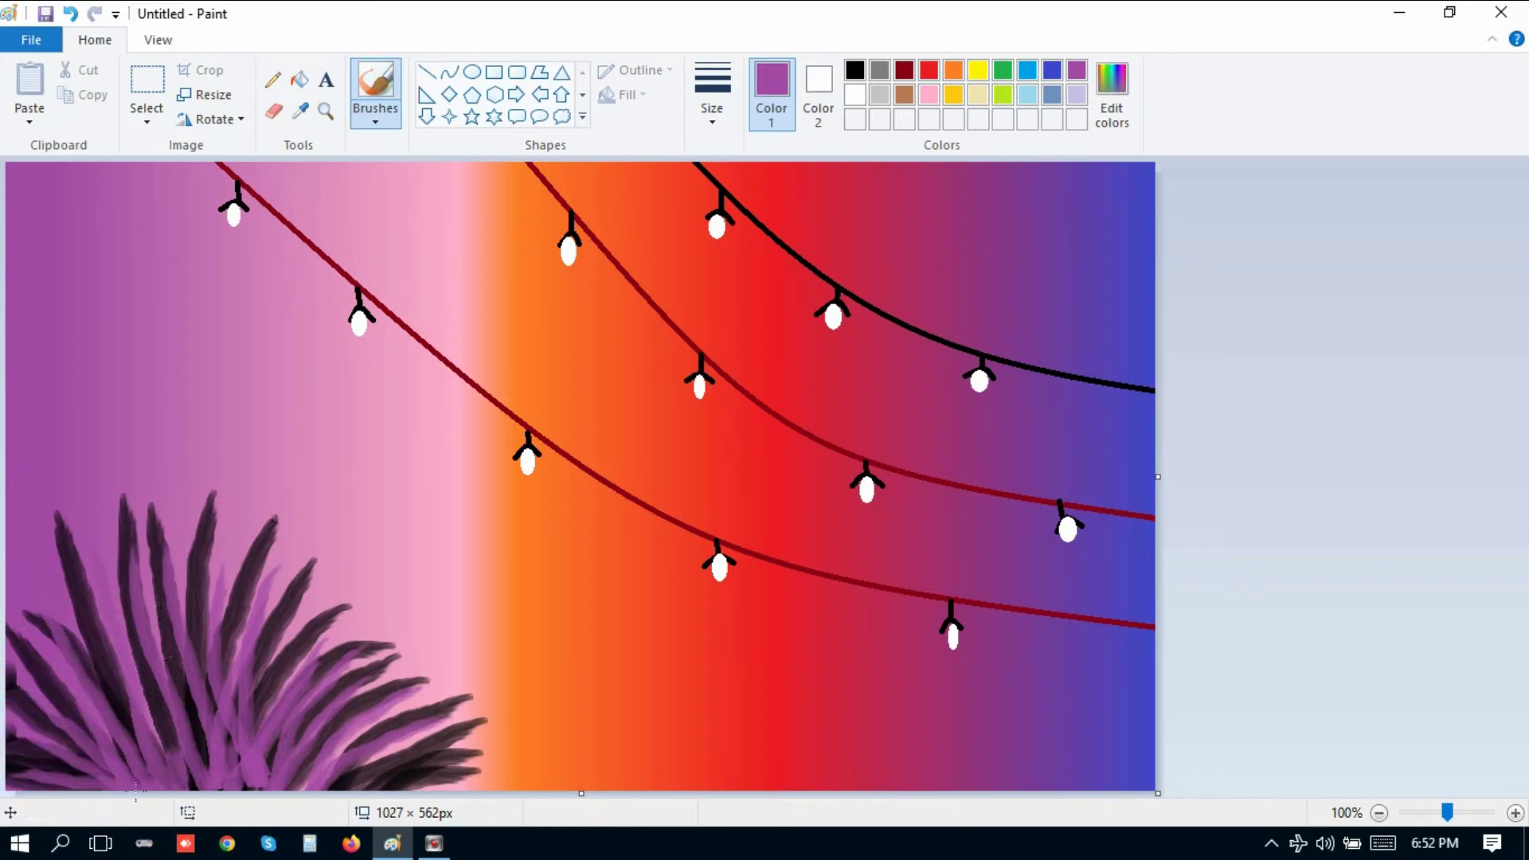
pyautogui.moveTo(127, 613)
pyautogui.mouseDown()
pyautogui.moveTo(174, 788)
pyautogui.moveTo(164, 635)
pyautogui.mouseUp()
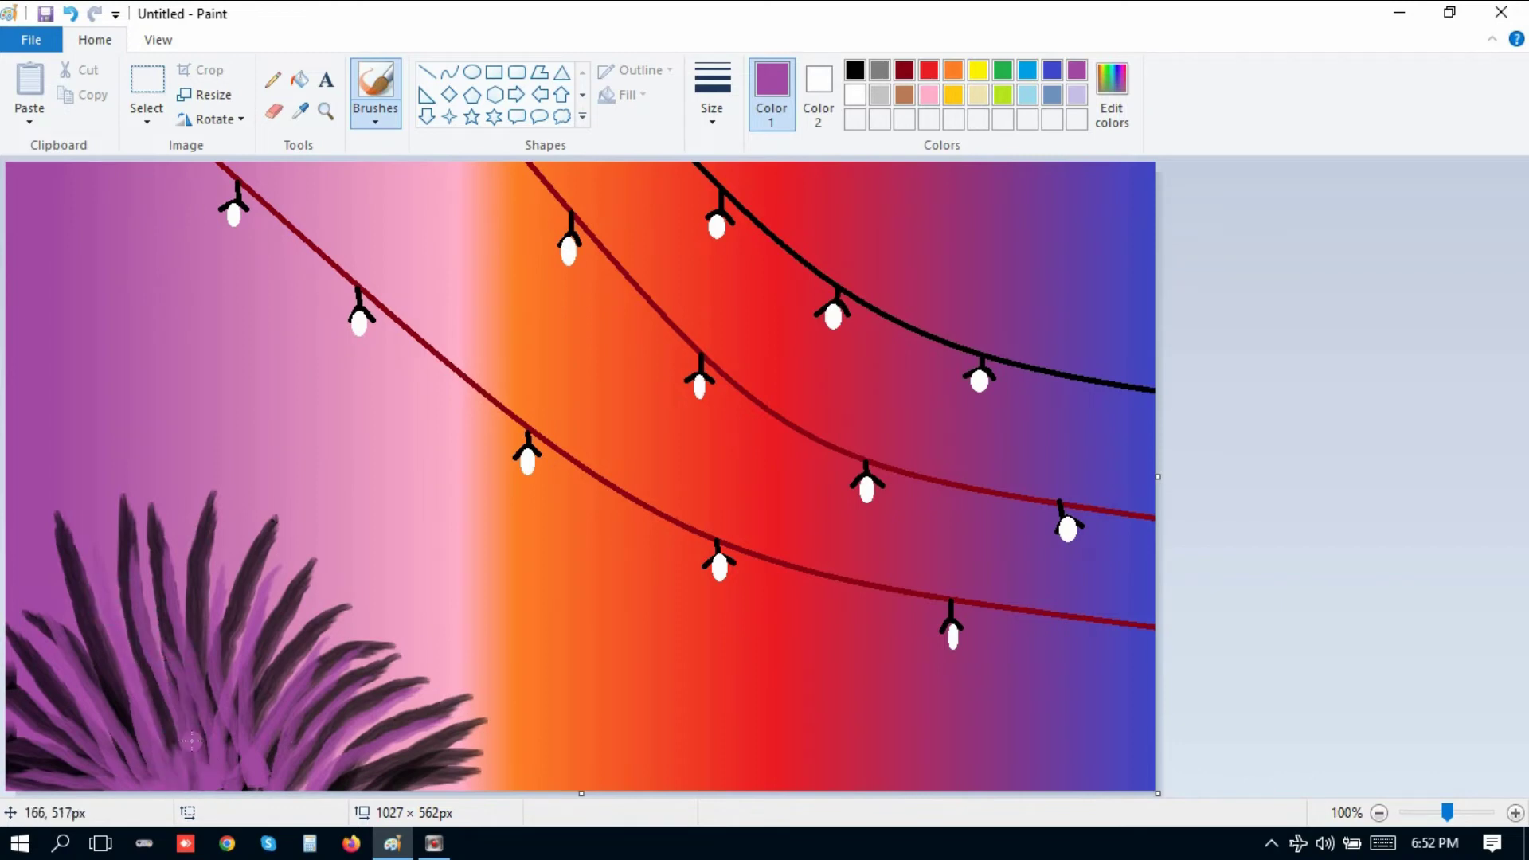
# Step: Paint short gray strokes around the plant's base and black strokes at its centre
pyautogui.click(878, 77)
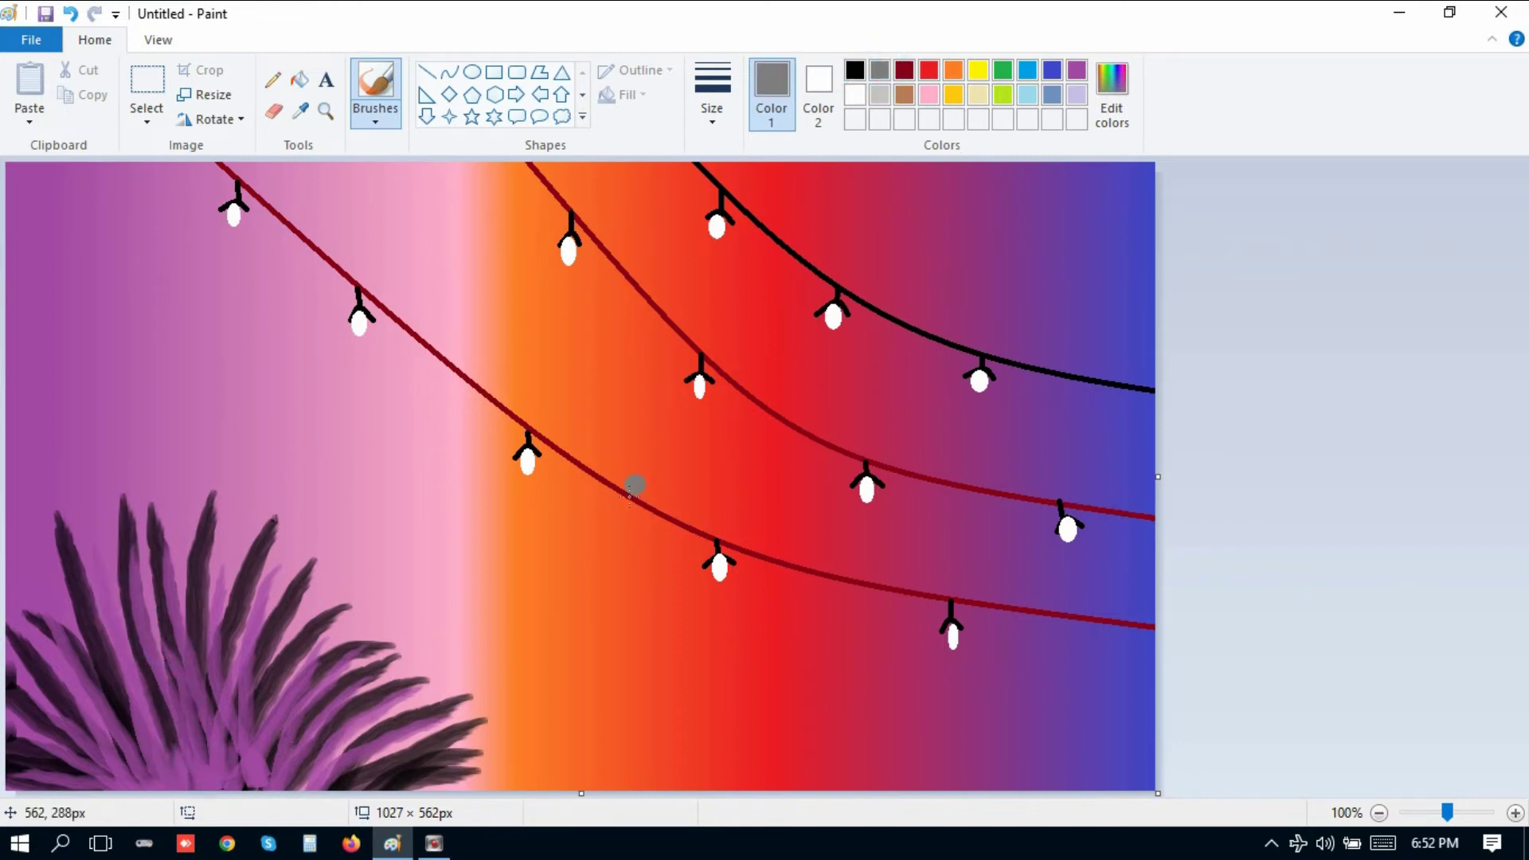
pyautogui.moveTo(293, 737)
pyautogui.mouseDown()
pyautogui.moveTo(255, 794)
pyautogui.moveTo(254, 691)
pyautogui.moveTo(242, 790)
pyautogui.moveTo(214, 684)
pyautogui.moveTo(224, 763)
pyautogui.moveTo(239, 684)
pyautogui.moveTo(244, 788)
pyautogui.moveTo(269, 740)
pyautogui.moveTo(315, 736)
pyautogui.moveTo(258, 796)
pyautogui.moveTo(307, 748)
pyautogui.moveTo(323, 754)
pyautogui.moveTo(305, 774)
pyautogui.moveTo(323, 768)
pyautogui.moveTo(178, 705)
pyautogui.moveTo(189, 754)
pyautogui.moveTo(166, 719)
pyautogui.moveTo(116, 768)
pyautogui.moveTo(162, 805)
pyautogui.moveTo(151, 812)
pyautogui.moveTo(162, 804)
pyautogui.moveTo(123, 755)
pyautogui.moveTo(194, 700)
pyautogui.moveTo(209, 738)
pyautogui.moveTo(265, 735)
pyautogui.moveTo(324, 787)
pyautogui.mouseUp()
pyautogui.click(854, 70)
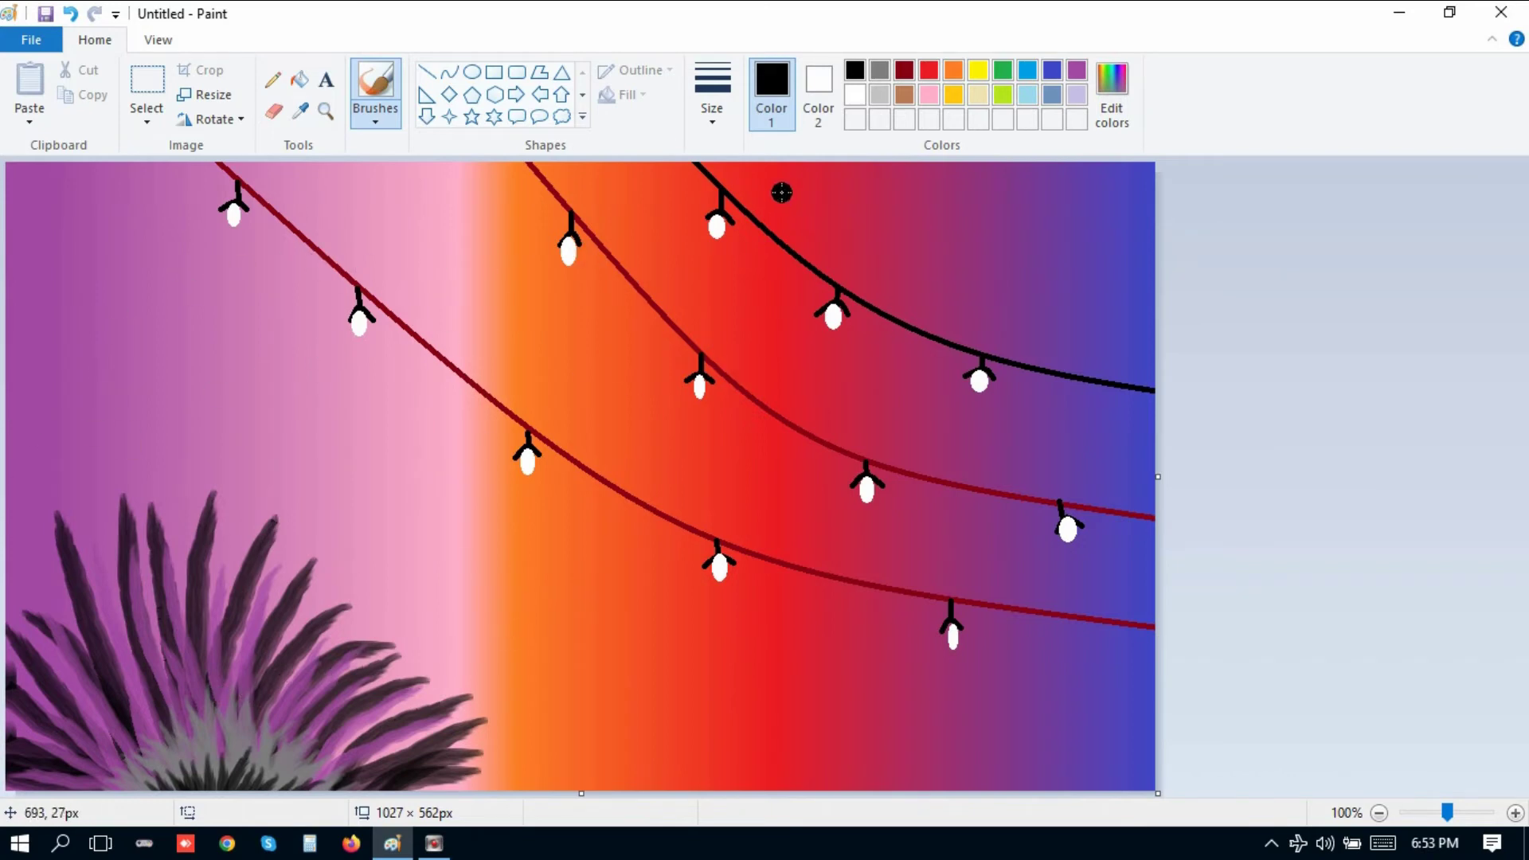
# Step: Airbrush solid black over the centre of the plant's base at the canvas's lower edge
pyautogui.click(375, 124)
pyautogui.click(508, 154)
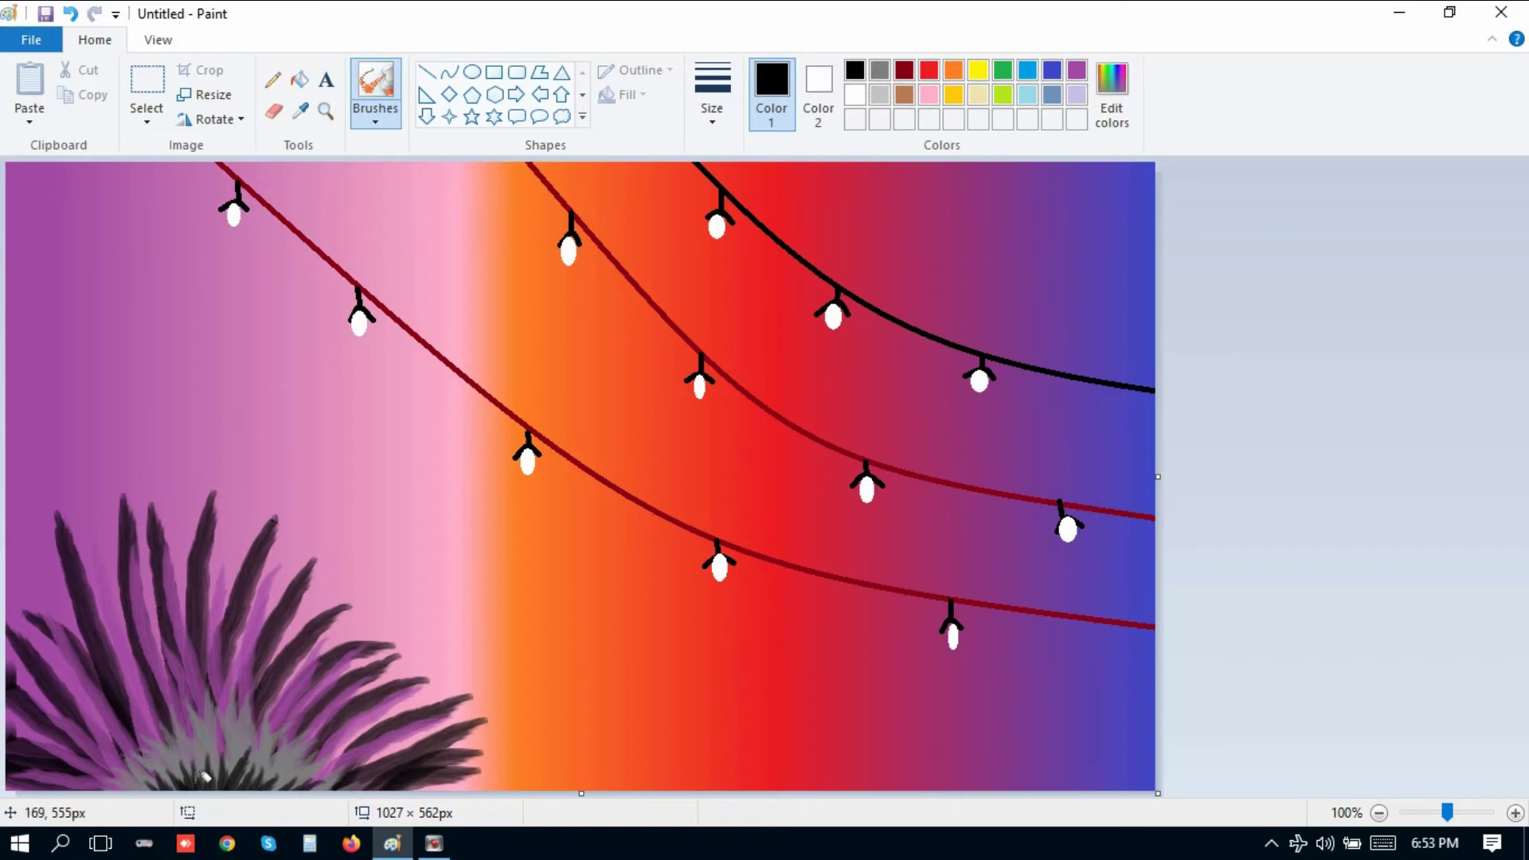
pyautogui.moveTo(232, 781)
pyautogui.mouseDown()
pyautogui.moveTo(199, 780)
pyautogui.moveTo(270, 792)
pyautogui.mouseUp()
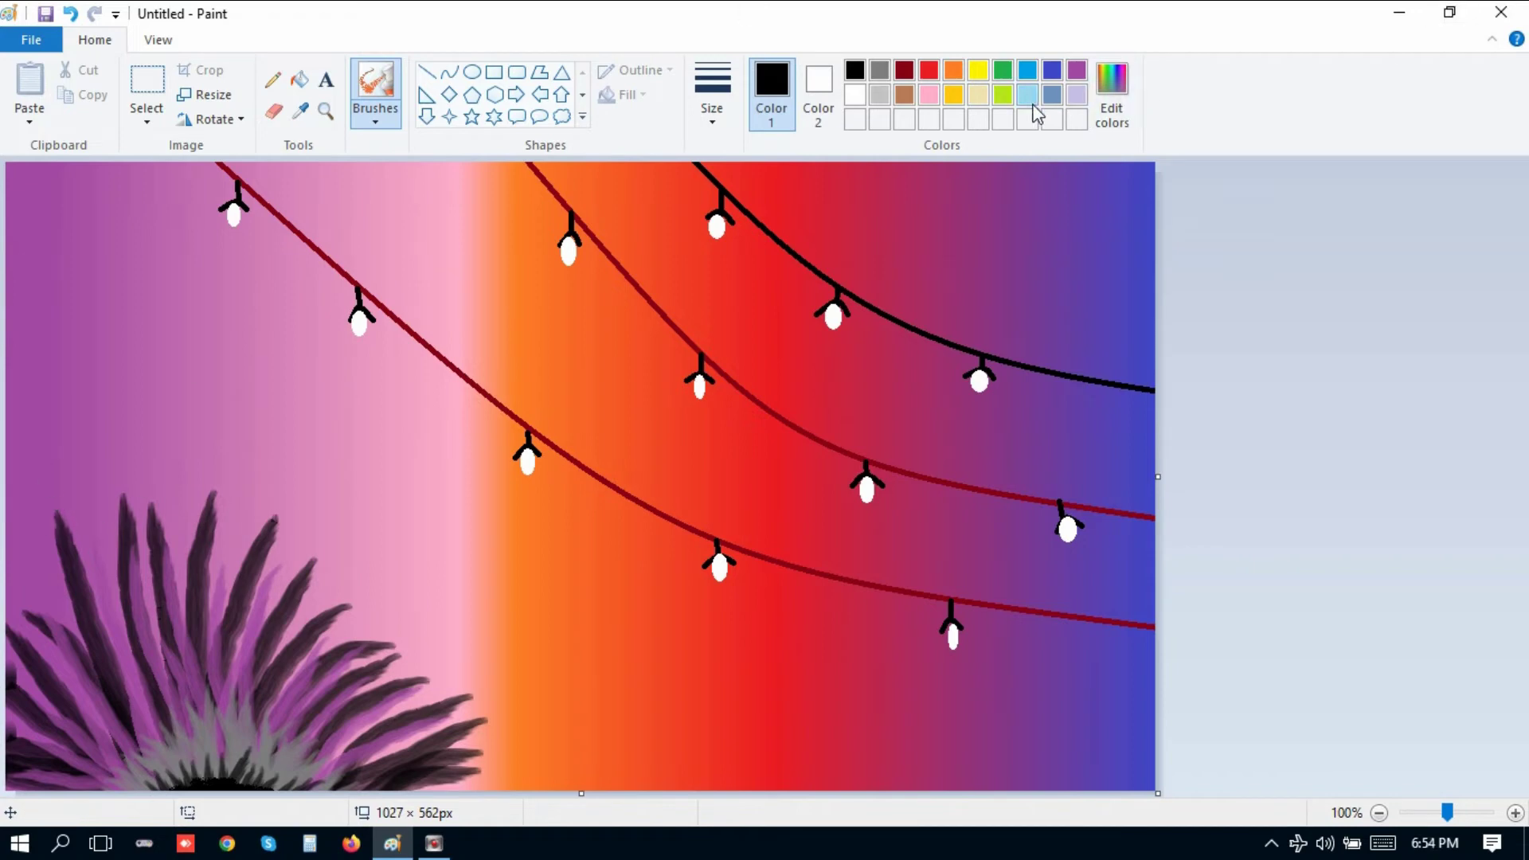
# Step: Airbrush round purple speckled spots across the pink and purple background above the plant, left of the lowest wire
pyautogui.click(1076, 70)
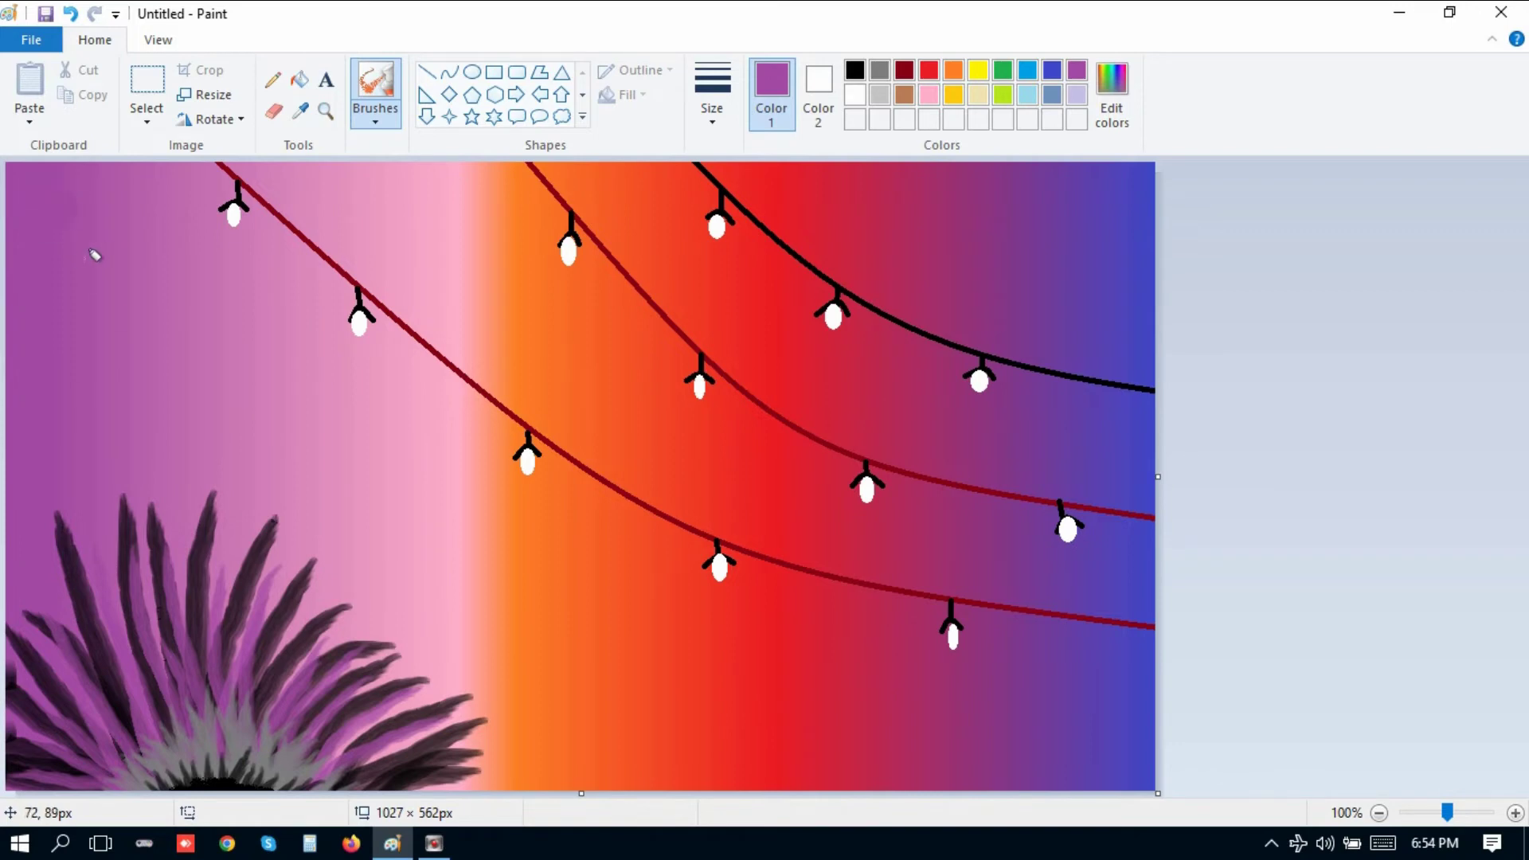
pyautogui.moveTo(392, 563); pyautogui.dragTo(395, 562)
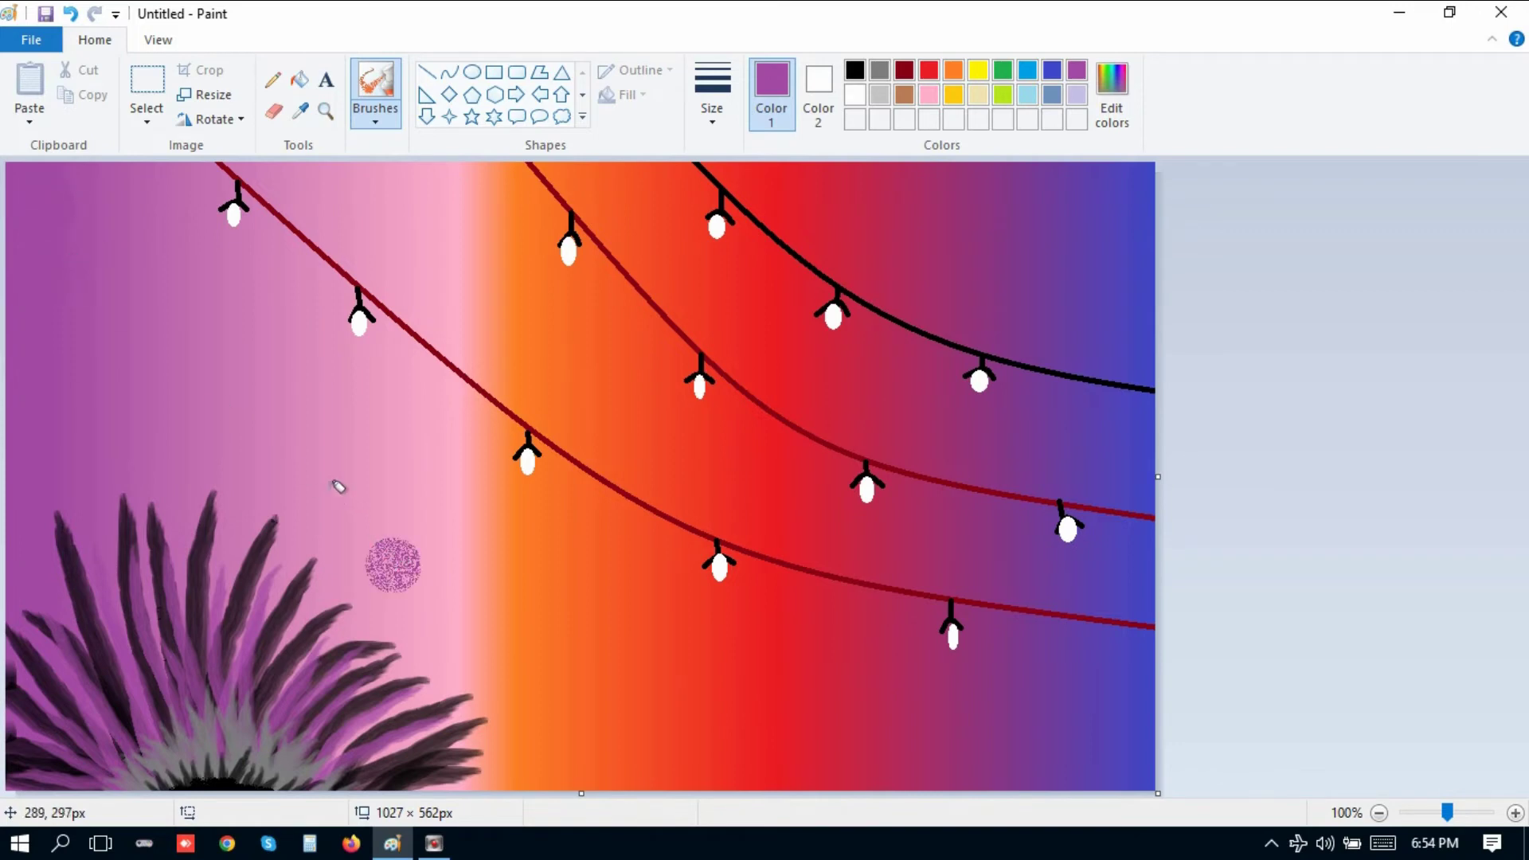
pyautogui.moveTo(339, 486); pyautogui.dragTo(333, 473)
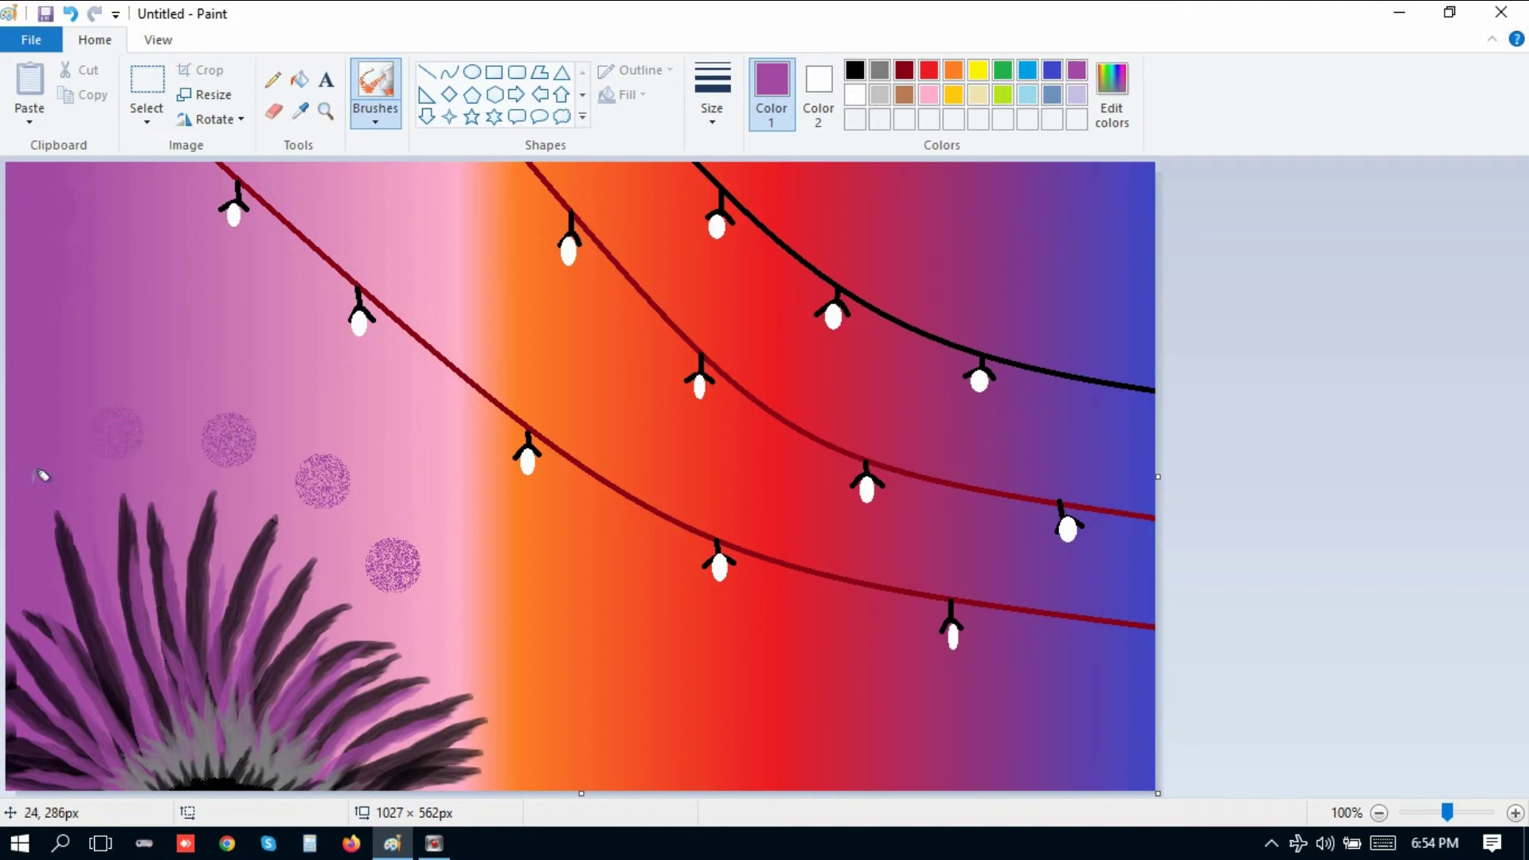
pyautogui.click(68, 348)
pyautogui.moveTo(355, 388); pyautogui.dragTo(405, 453)
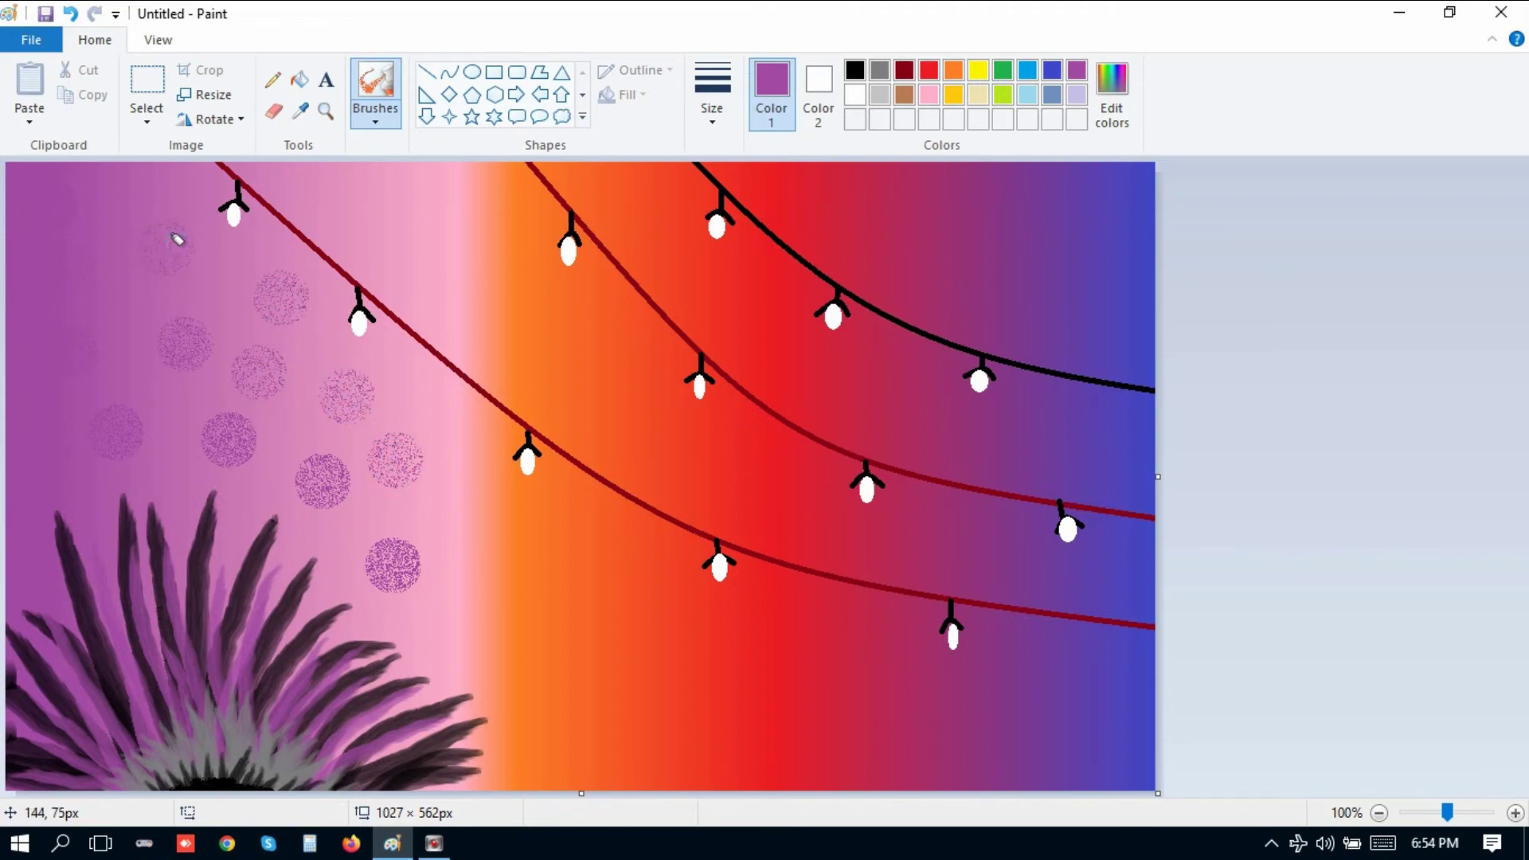
pyautogui.click(70, 272)
pyautogui.click(122, 293)
pyautogui.click(338, 558)
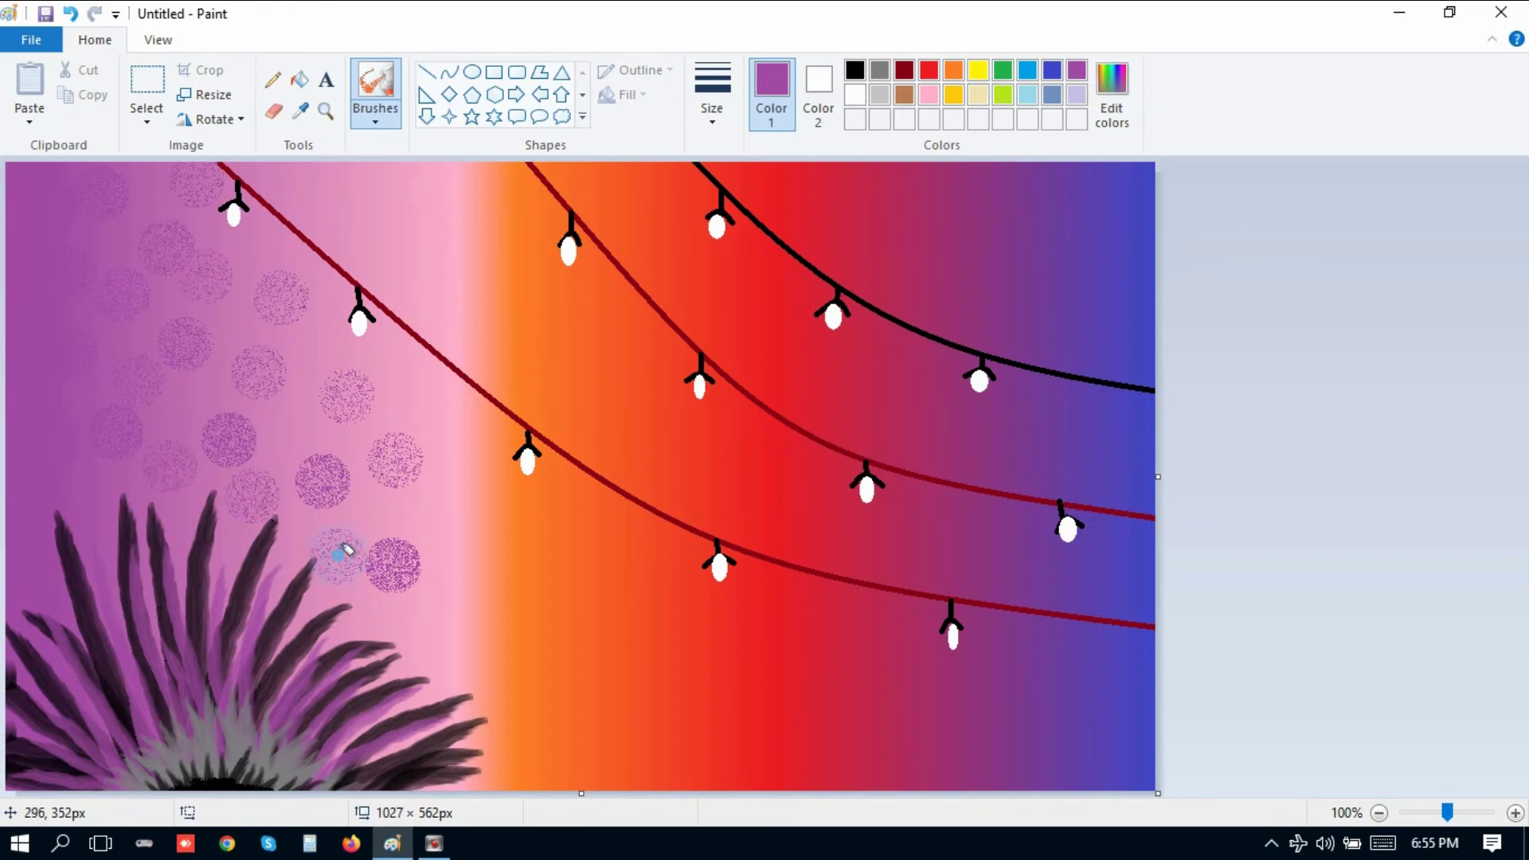
pyautogui.click(423, 643)
pyautogui.click(420, 525)
pyautogui.click(406, 404)
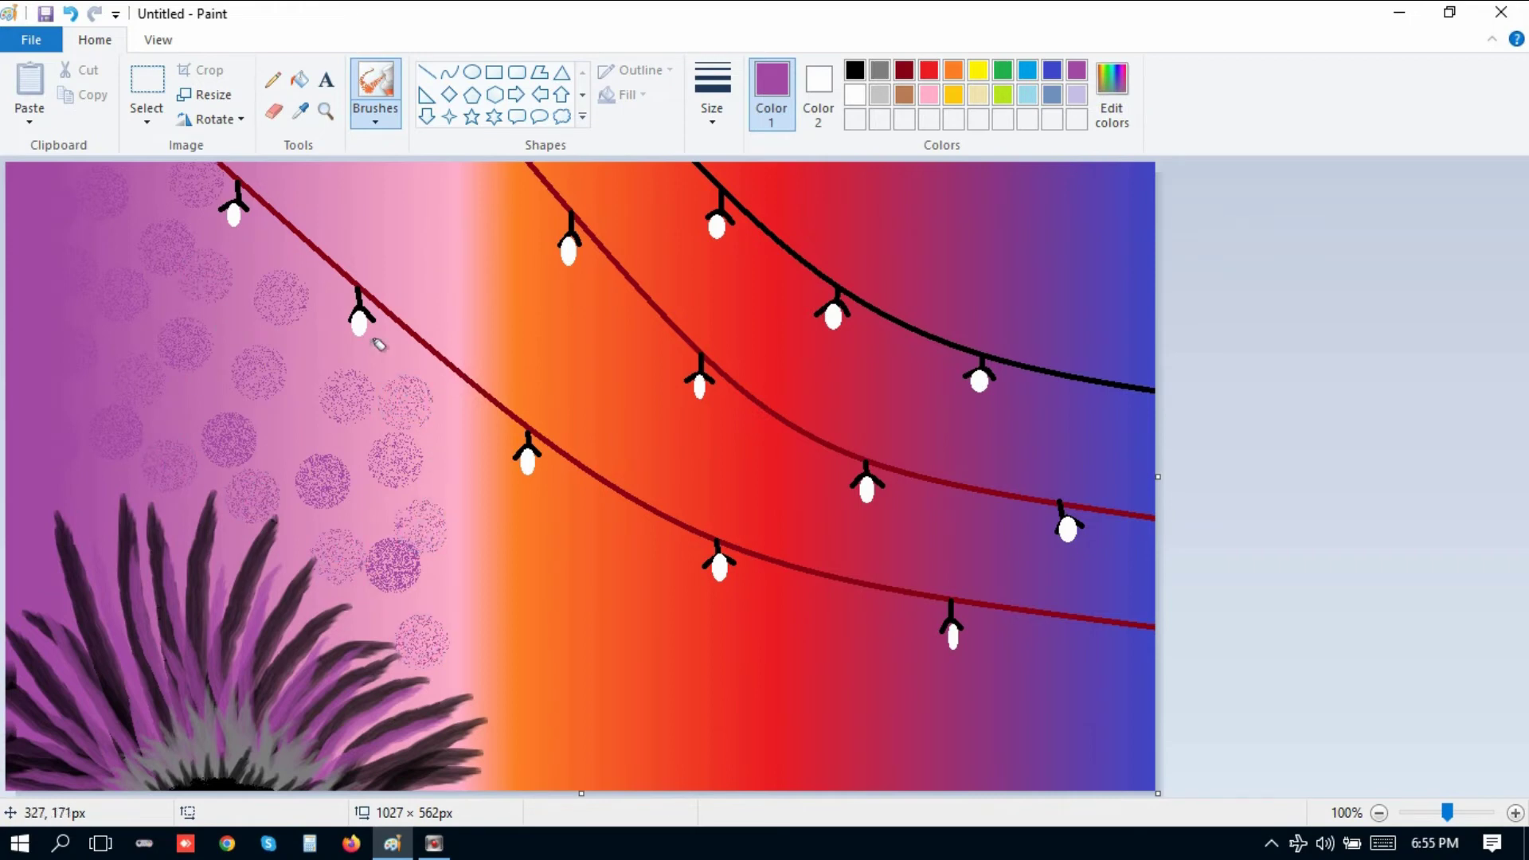
pyautogui.click(296, 425)
# Step: Mix a darker shade of the purple and airbrush more speckled spots among the existing ones above the plant
pyautogui.click(1111, 96)
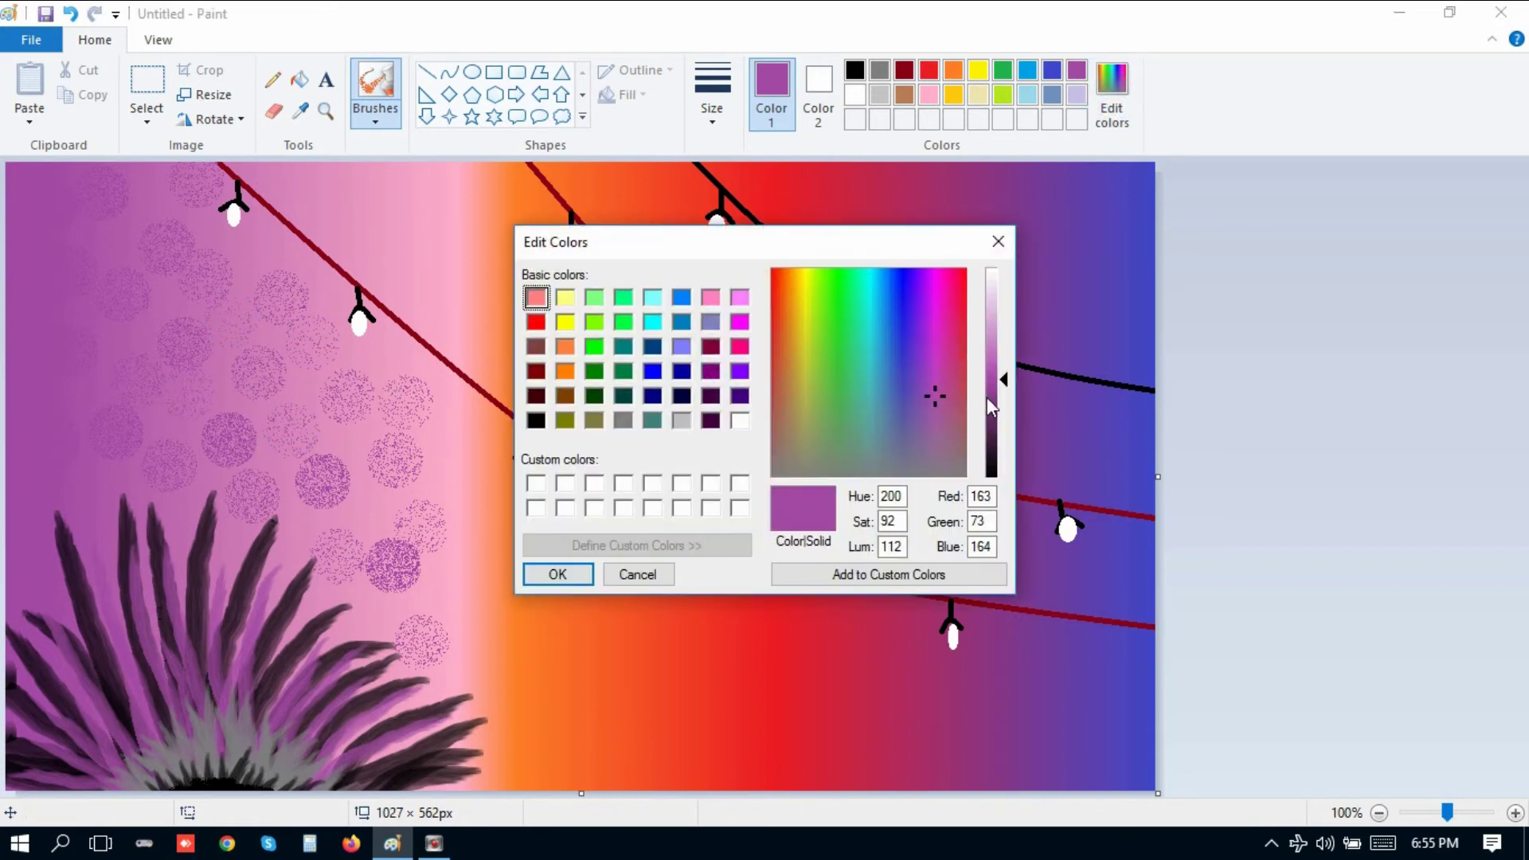
pyautogui.click(992, 398)
pyautogui.click(550, 568)
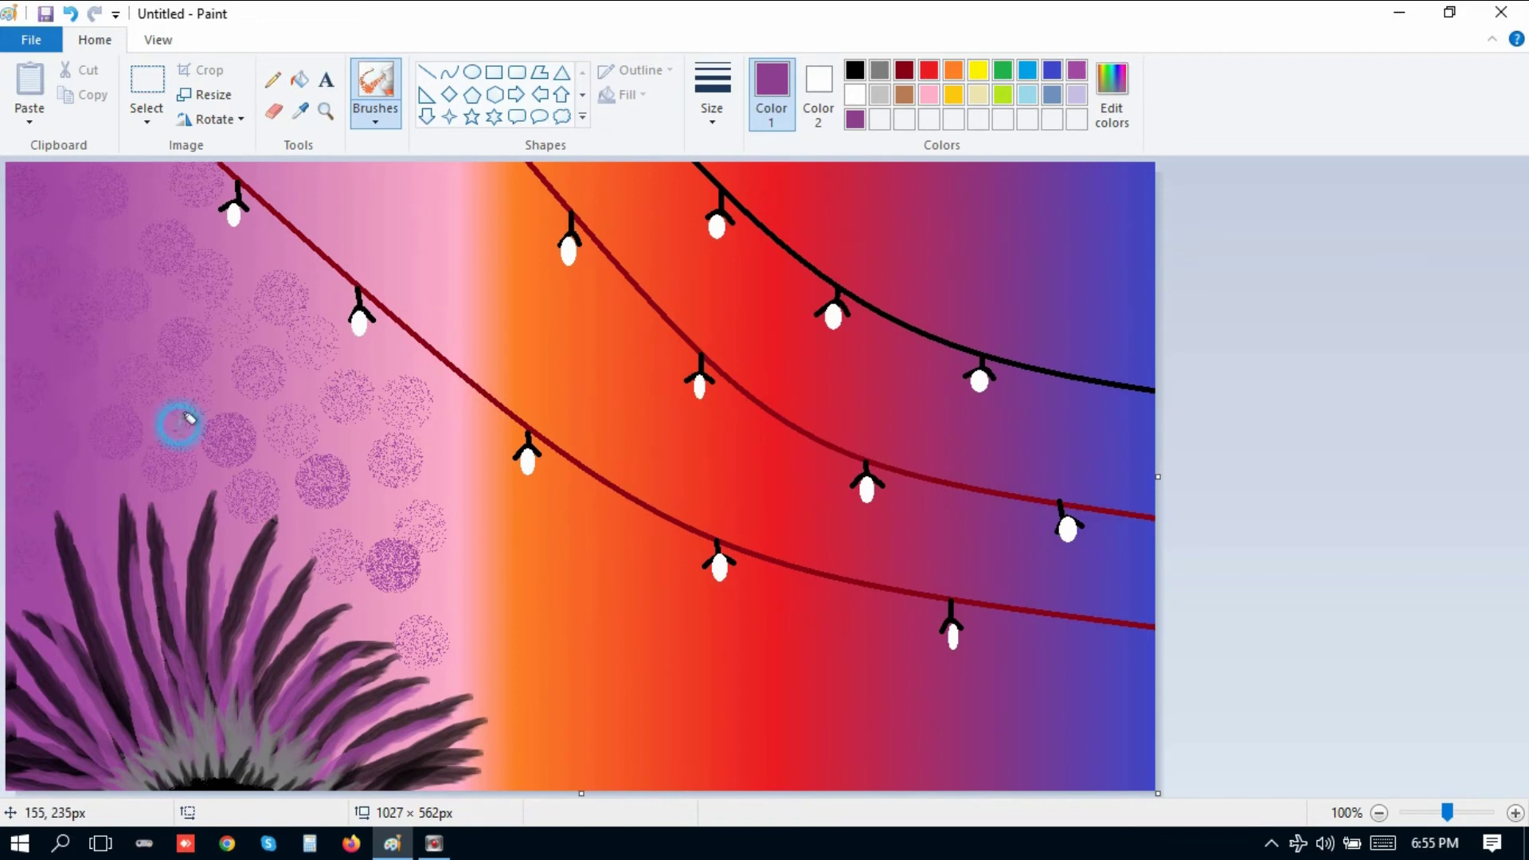
pyautogui.moveTo(149, 241)
pyautogui.mouseDown()
pyautogui.moveTo(130, 202)
pyautogui.moveTo(152, 176)
pyautogui.mouseUp()
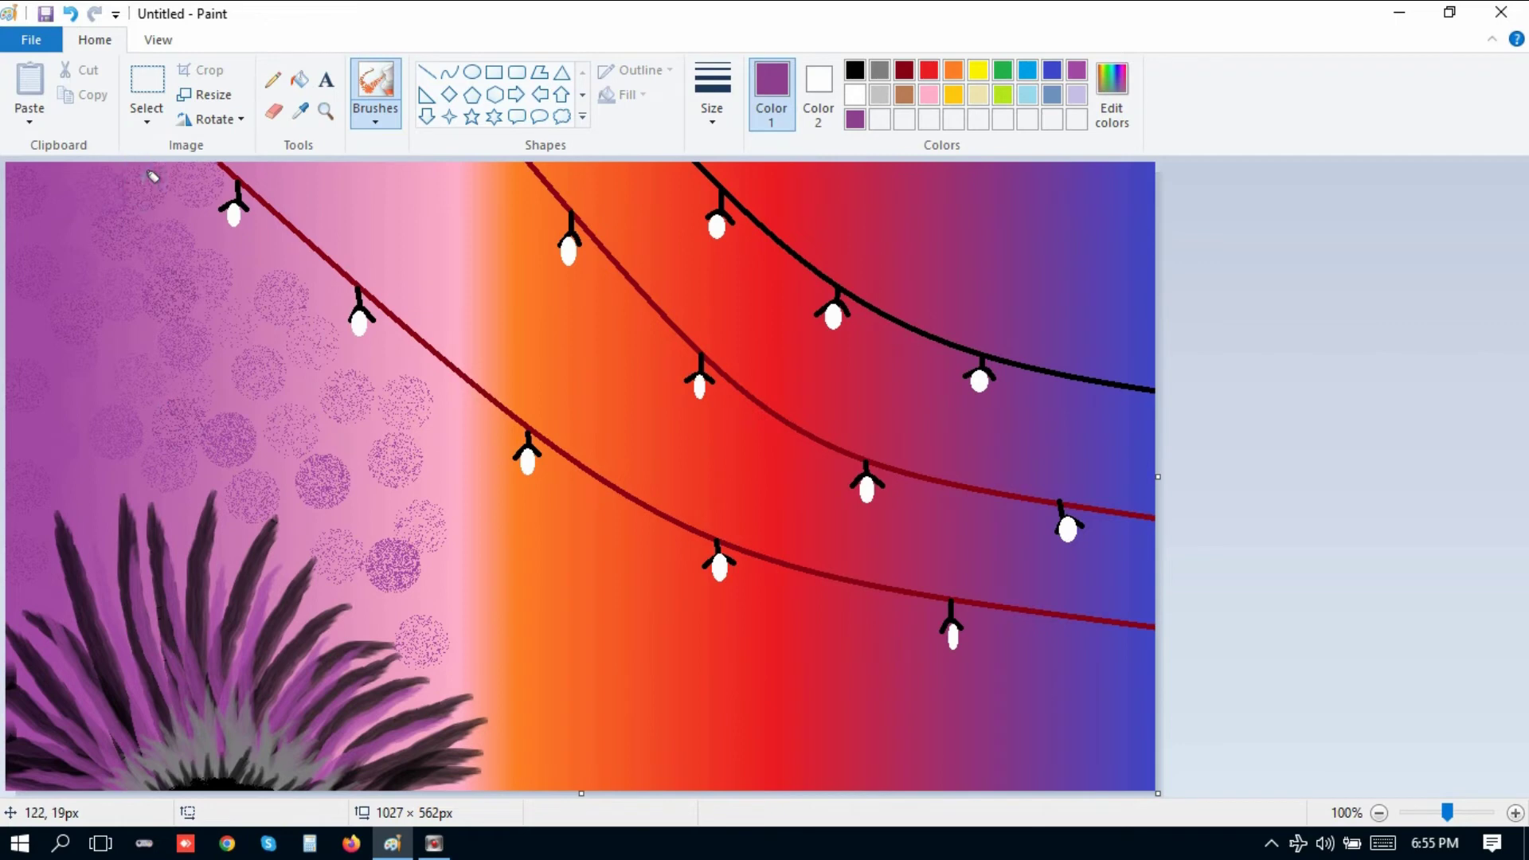
pyautogui.moveTo(209, 239); pyautogui.dragTo(267, 281)
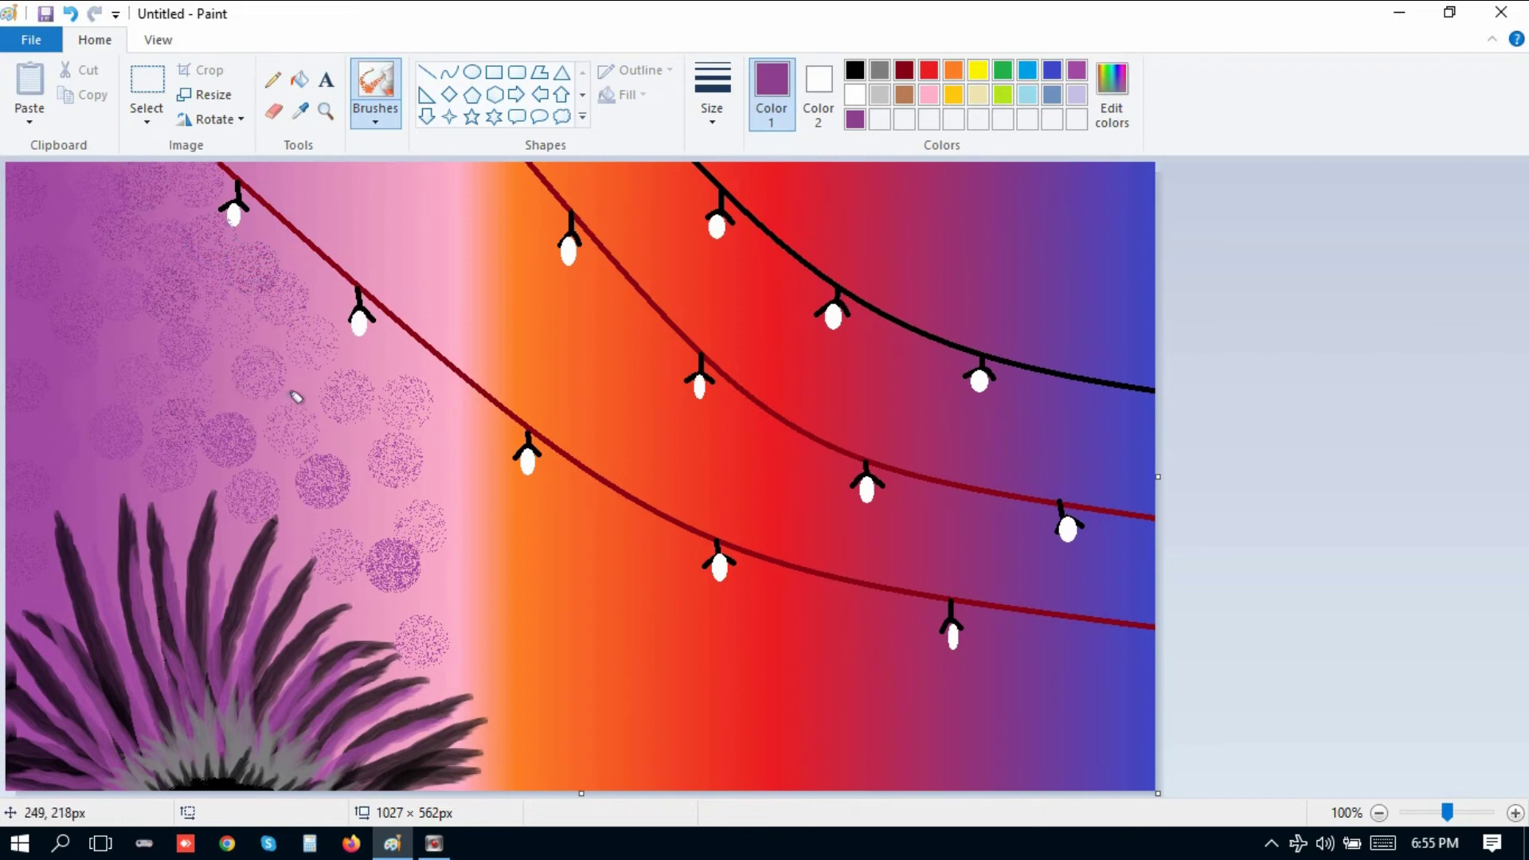
pyautogui.moveTo(296, 397)
pyautogui.mouseDown()
pyautogui.moveTo(342, 437)
pyautogui.moveTo(382, 515)
pyautogui.moveTo(309, 524)
pyautogui.mouseUp()
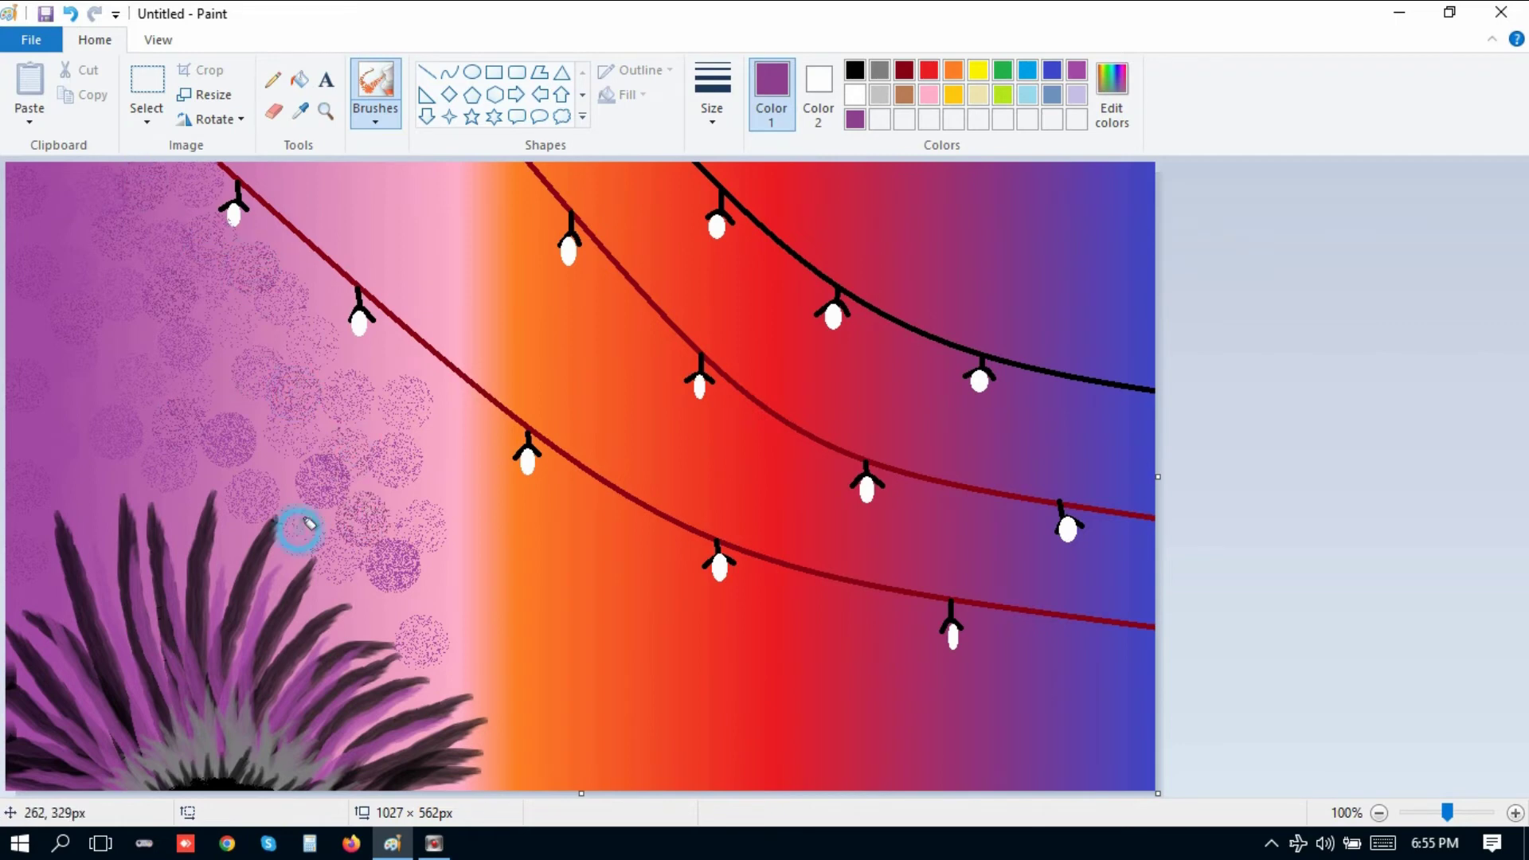
# Step: Mix a lighter purple (red 185, green 98, blue 185) and airbrush further spots in the gaps between the existing ones
pyautogui.click(1111, 96)
pyautogui.moveTo(1011, 376); pyautogui.dragTo(1005, 363)
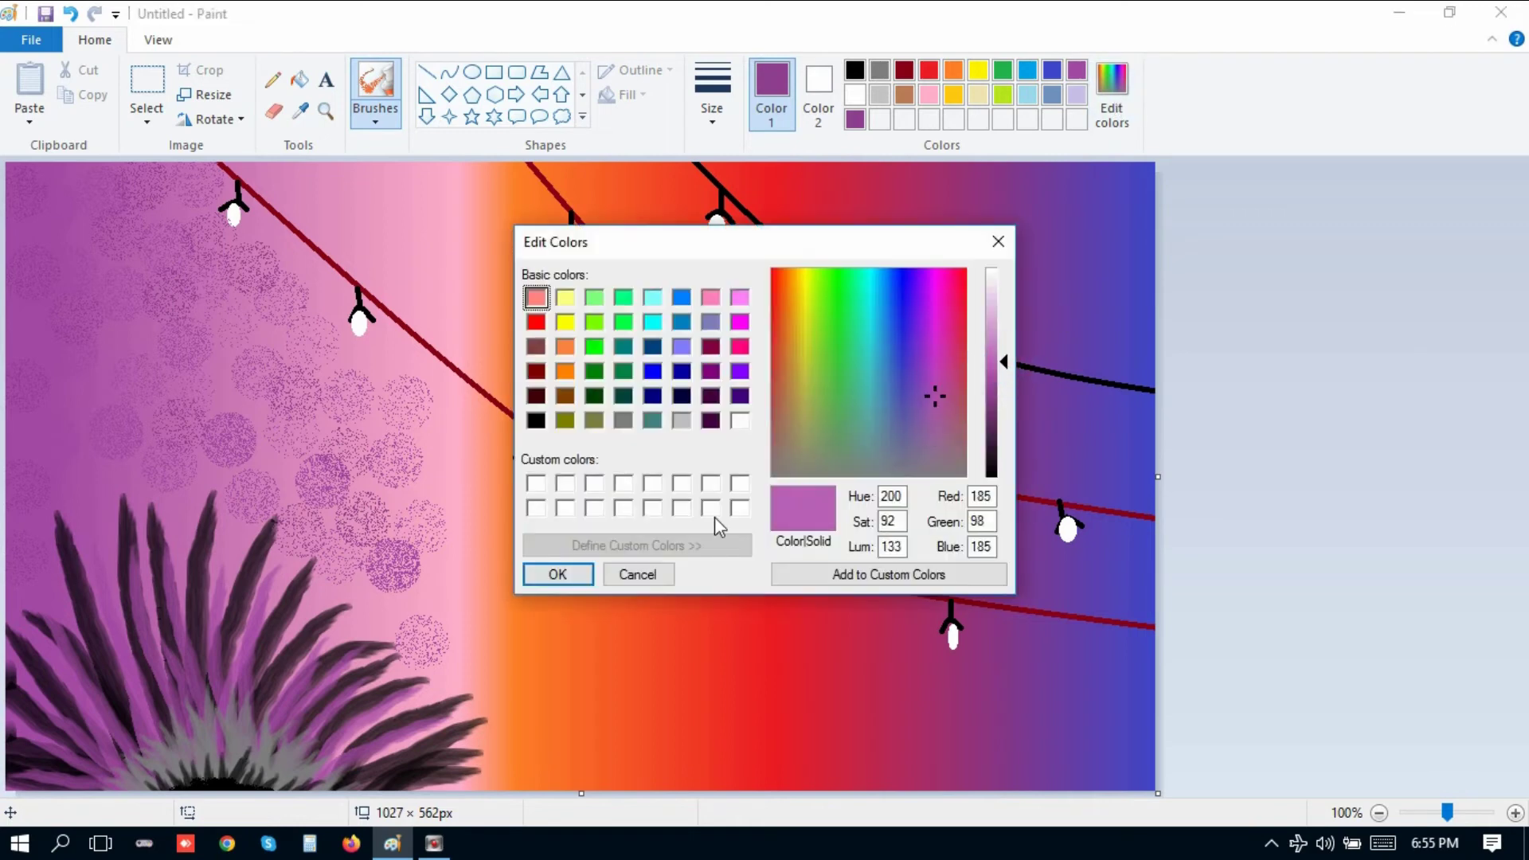
pyautogui.click(557, 574)
pyautogui.click(368, 610)
pyautogui.click(440, 584)
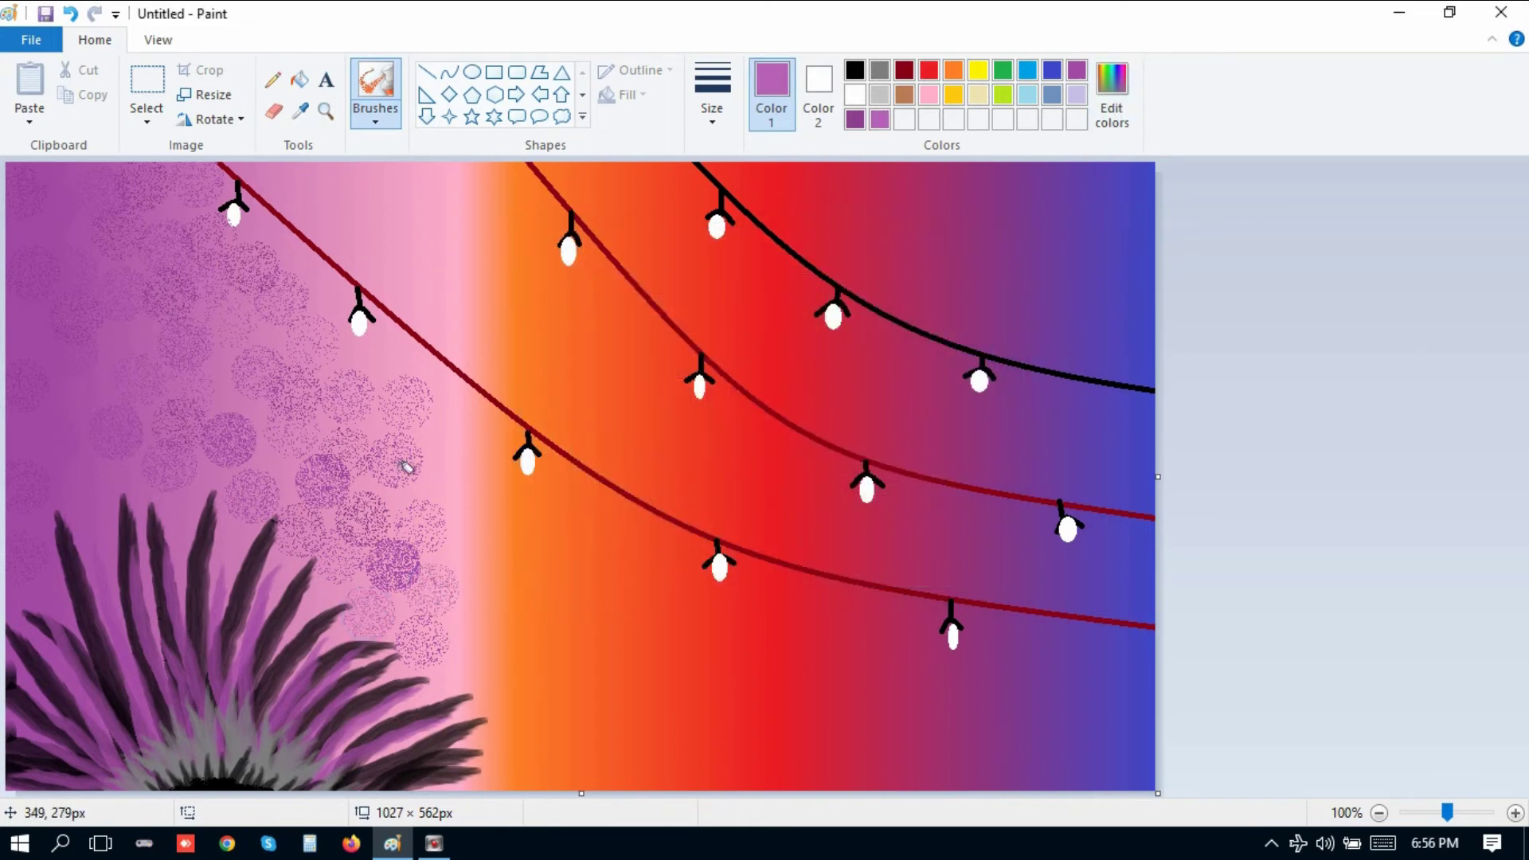
pyautogui.moveTo(381, 348); pyautogui.dragTo(390, 354)
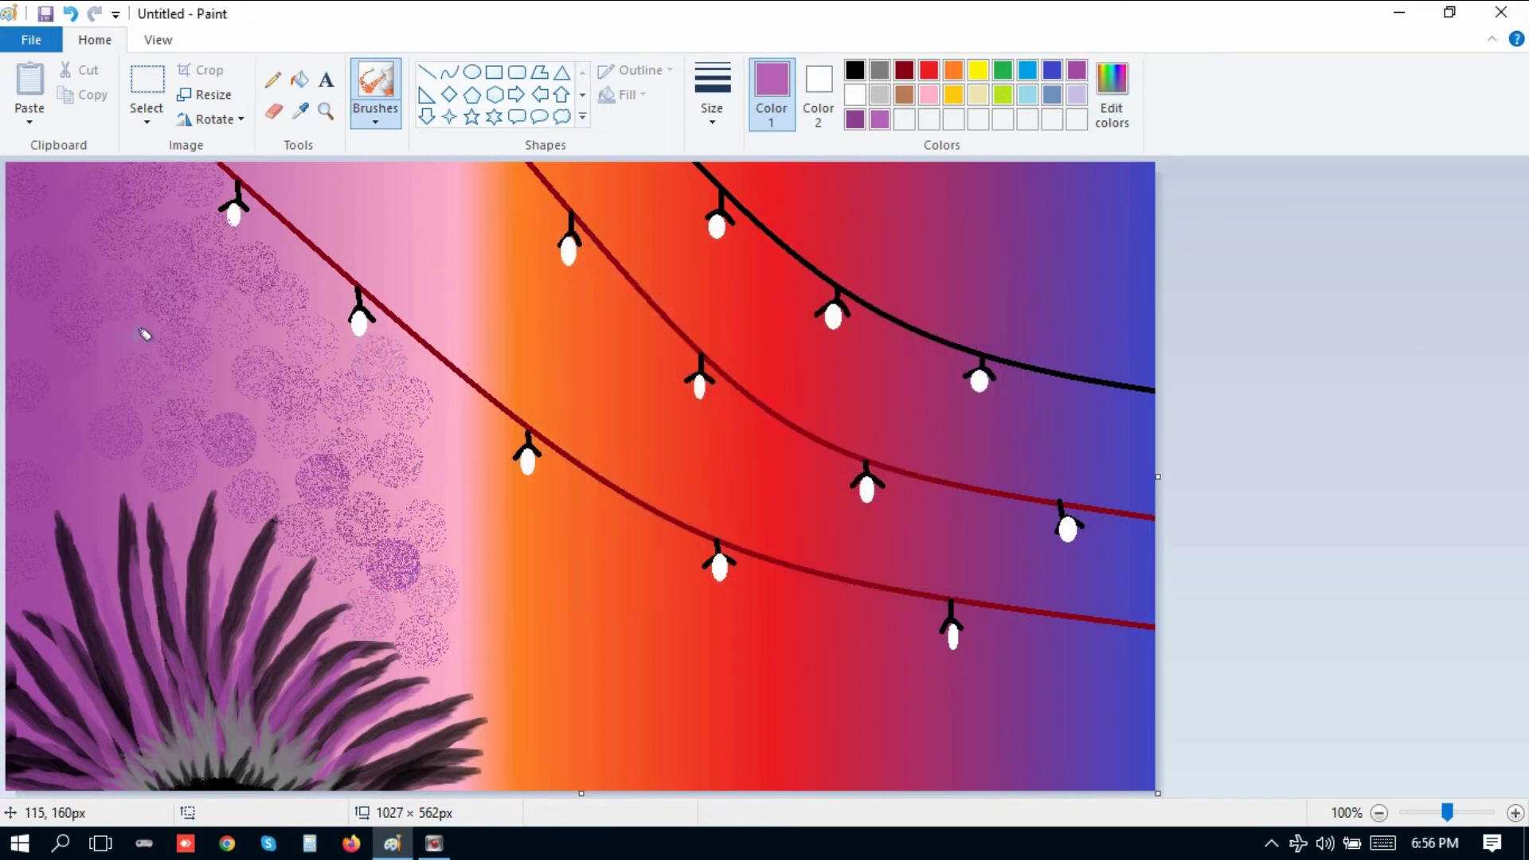
pyautogui.click(61, 228)
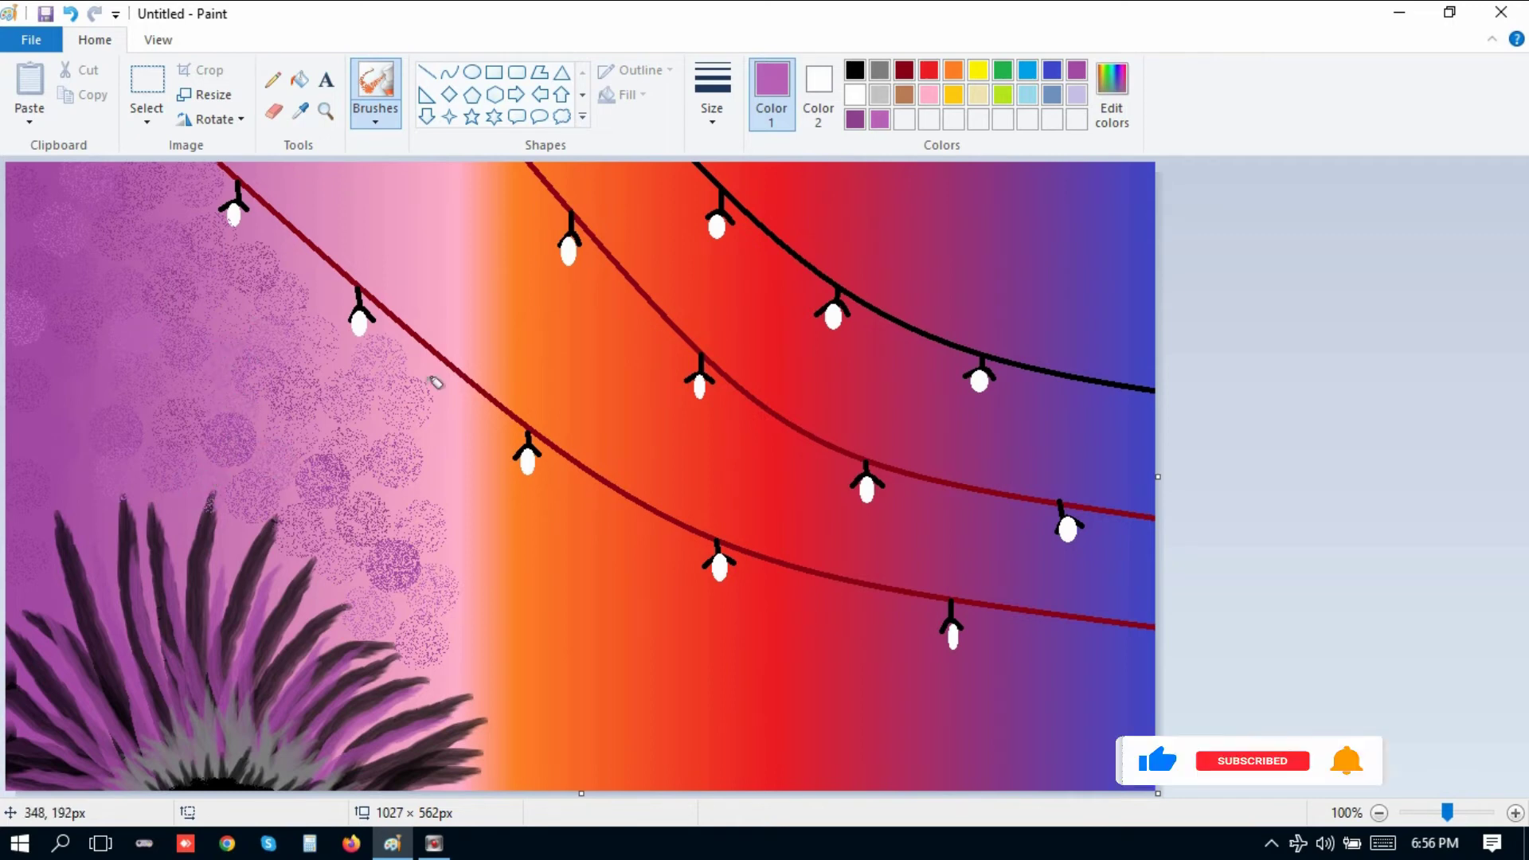
# Step: Draw a white filled ellipse as a moon in the canvas's upper-right corner and resize it to about 97 × 91 px
pyautogui.click(854, 94)
pyautogui.click(472, 71)
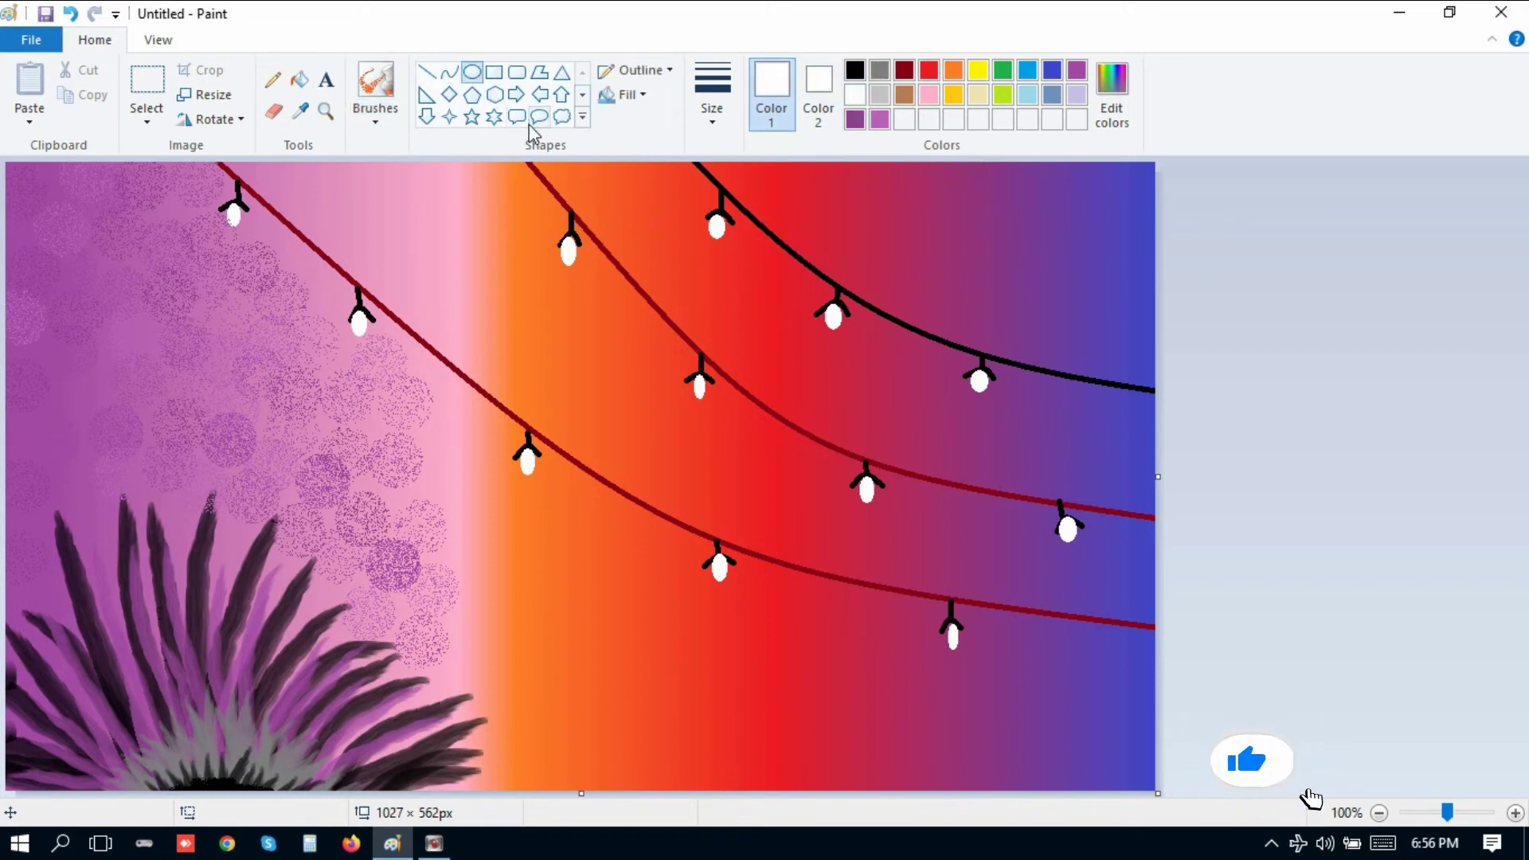
pyautogui.moveTo(1001, 265); pyautogui.dragTo(1136, 132)
pyautogui.moveTo(1075, 209); pyautogui.dragTo(1063, 247)
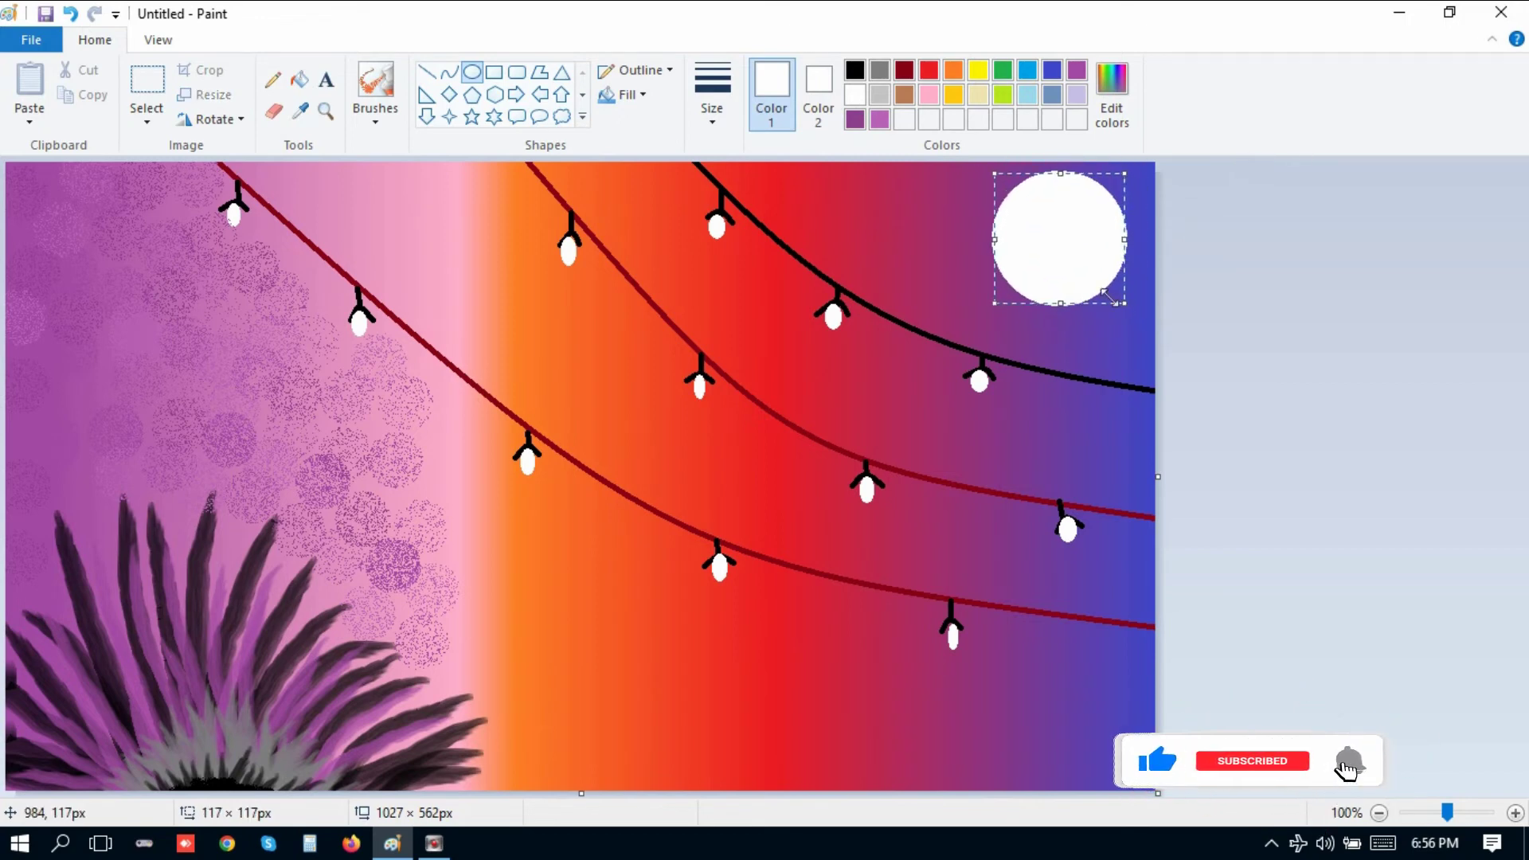
pyautogui.moveTo(997, 306); pyautogui.dragTo(1016, 275)
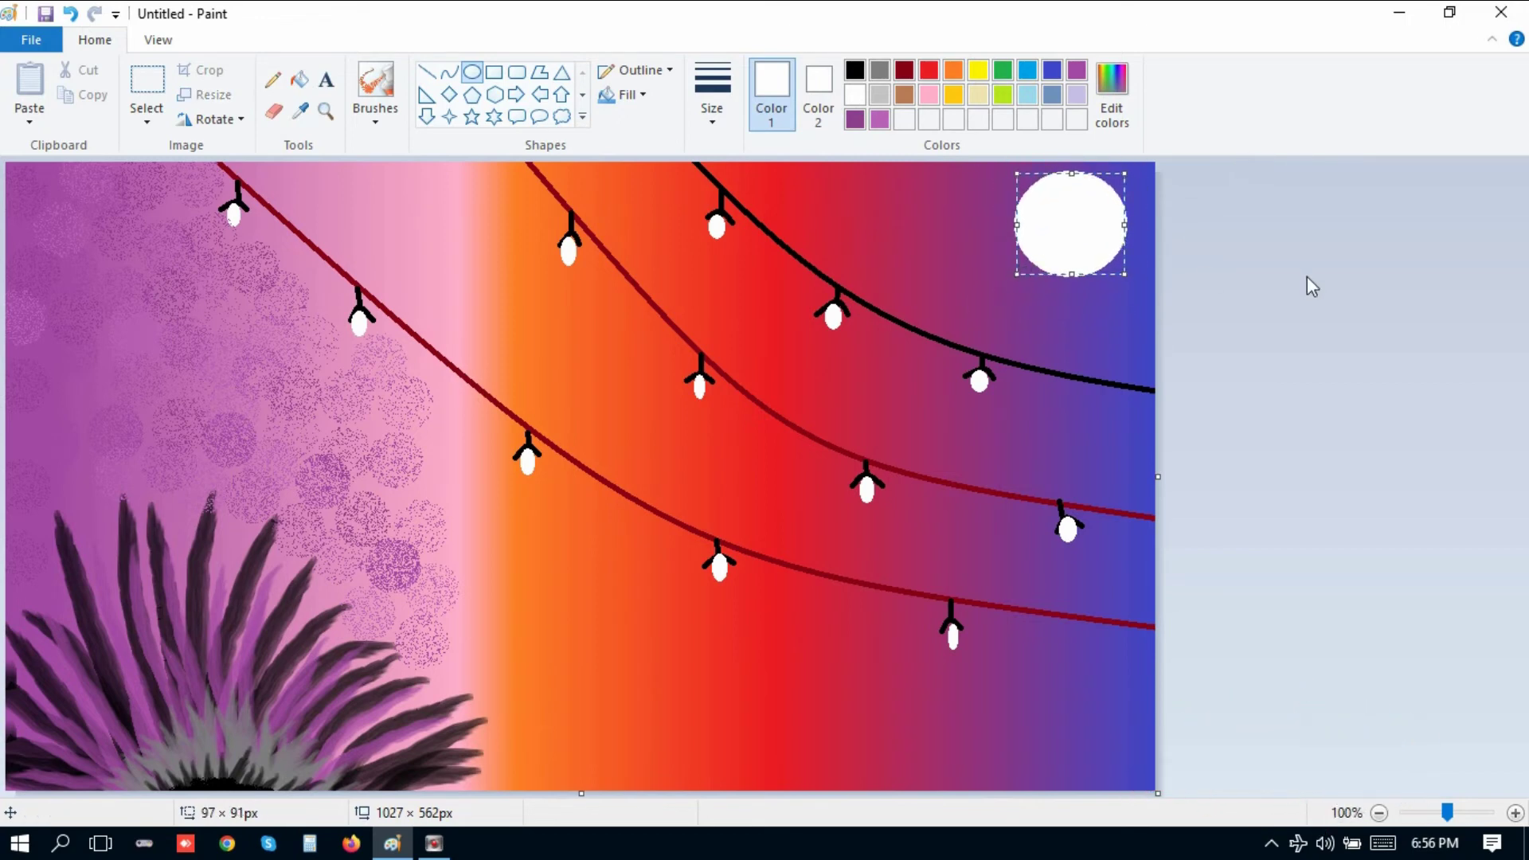
pyautogui.click(1307, 320)
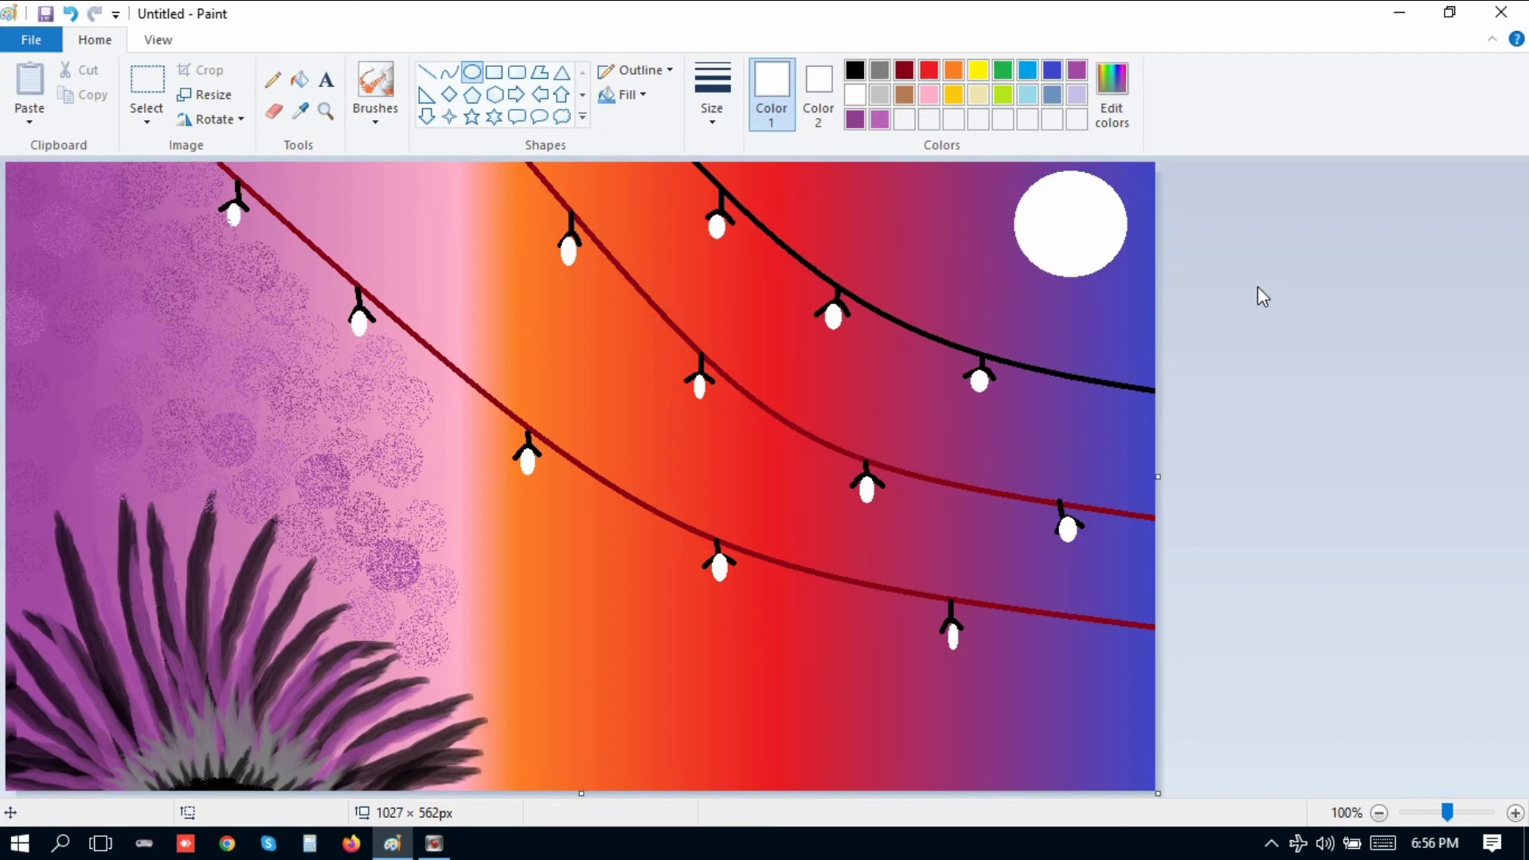
# Step: Airbrush indigo blue over the moon's upper-right part to shape it into a crescent
pyautogui.click(1052, 70)
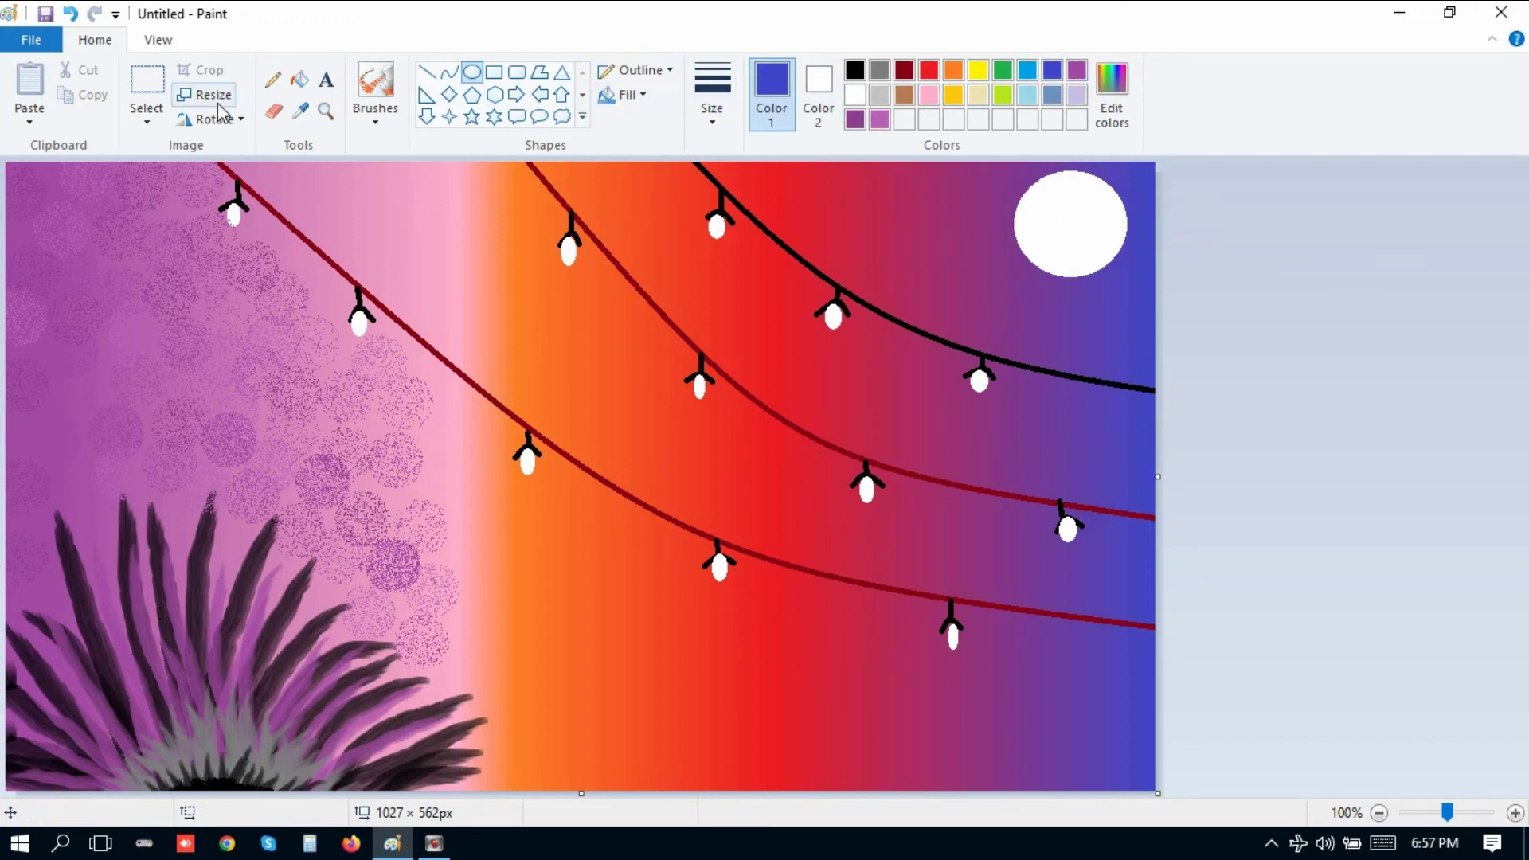
pyautogui.click(375, 107)
pyautogui.click(508, 154)
pyautogui.moveTo(1107, 161)
pyautogui.mouseDown()
pyautogui.moveTo(1136, 195)
pyautogui.moveTo(1083, 172)
pyautogui.moveTo(1096, 204)
pyautogui.moveTo(1130, 217)
pyautogui.moveTo(1083, 163)
pyautogui.moveTo(1107, 205)
pyautogui.moveTo(1135, 215)
pyautogui.moveTo(1097, 221)
pyautogui.moveTo(1066, 167)
pyautogui.moveTo(1073, 188)
pyautogui.moveTo(1078, 169)
pyautogui.moveTo(1124, 183)
pyautogui.mouseUp()
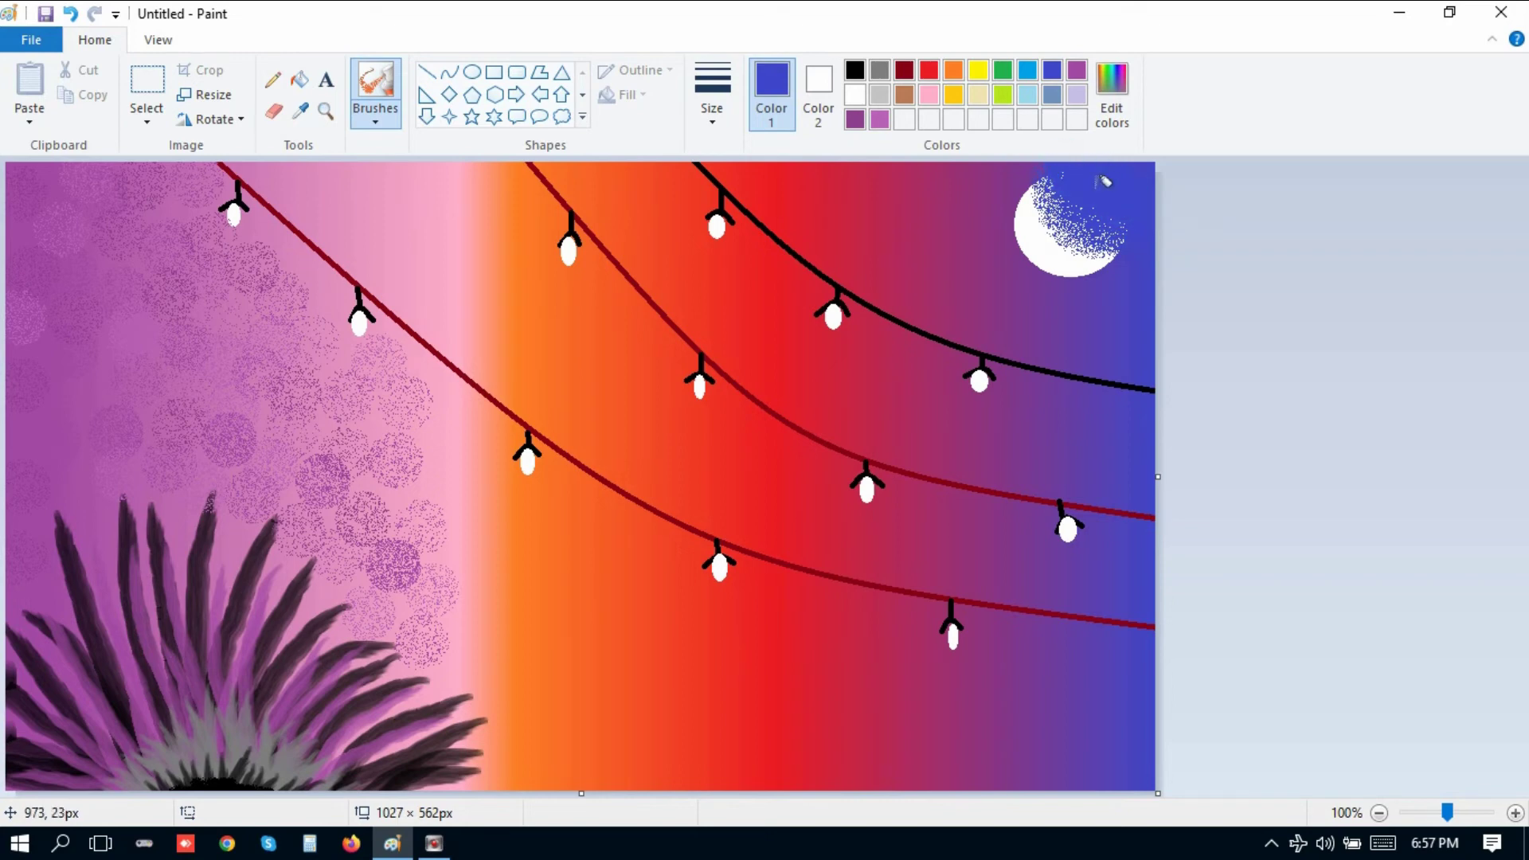
# Step: Draw a black rounded rectangle about 91 × 73 px beside the plant on the canvas's lower edge and fill it black
pyautogui.click(852, 72)
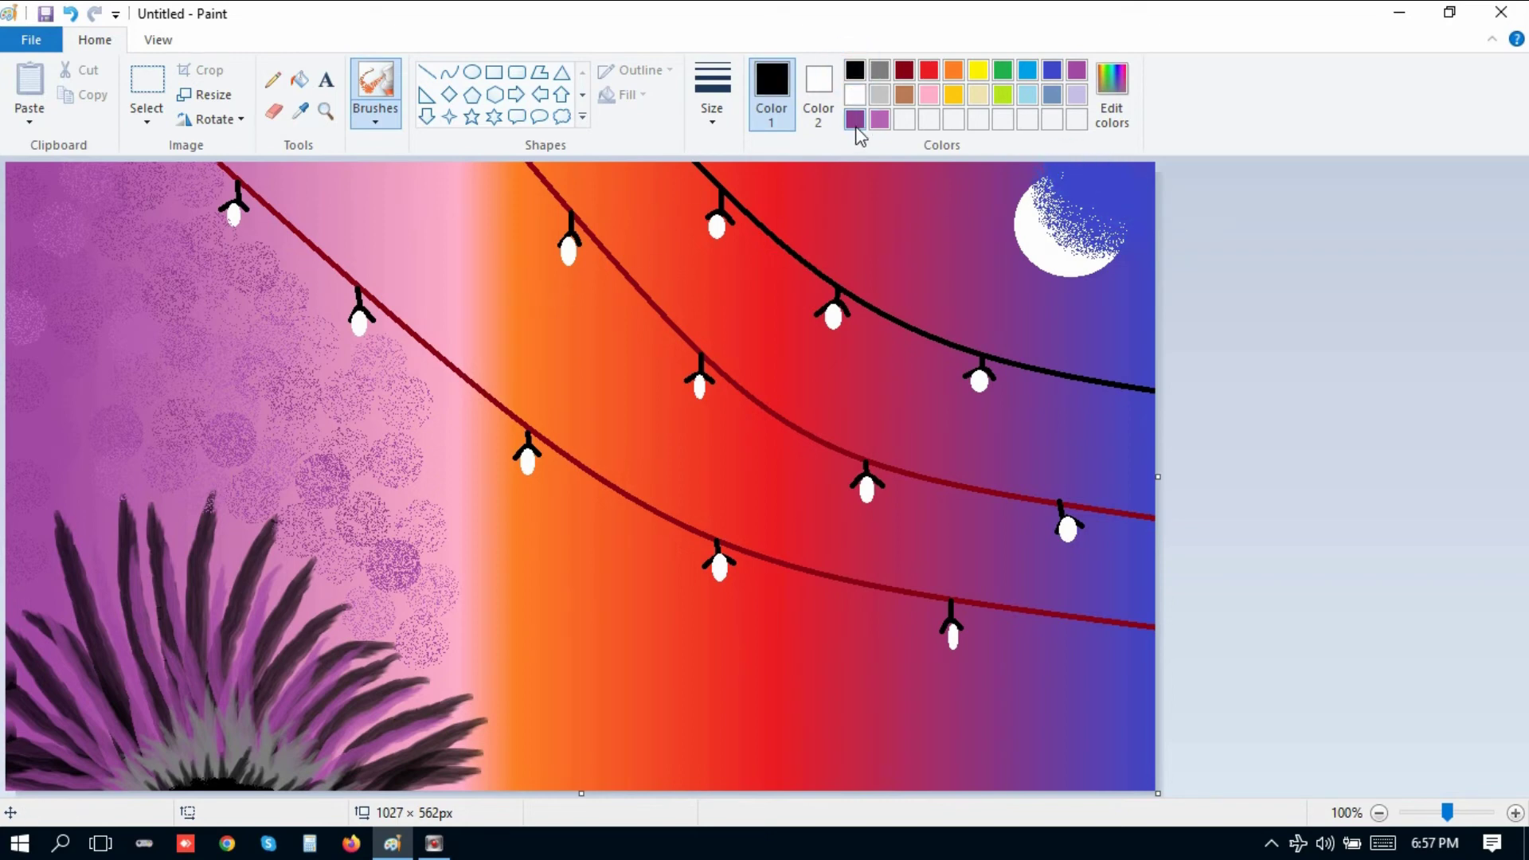
pyautogui.click(516, 73)
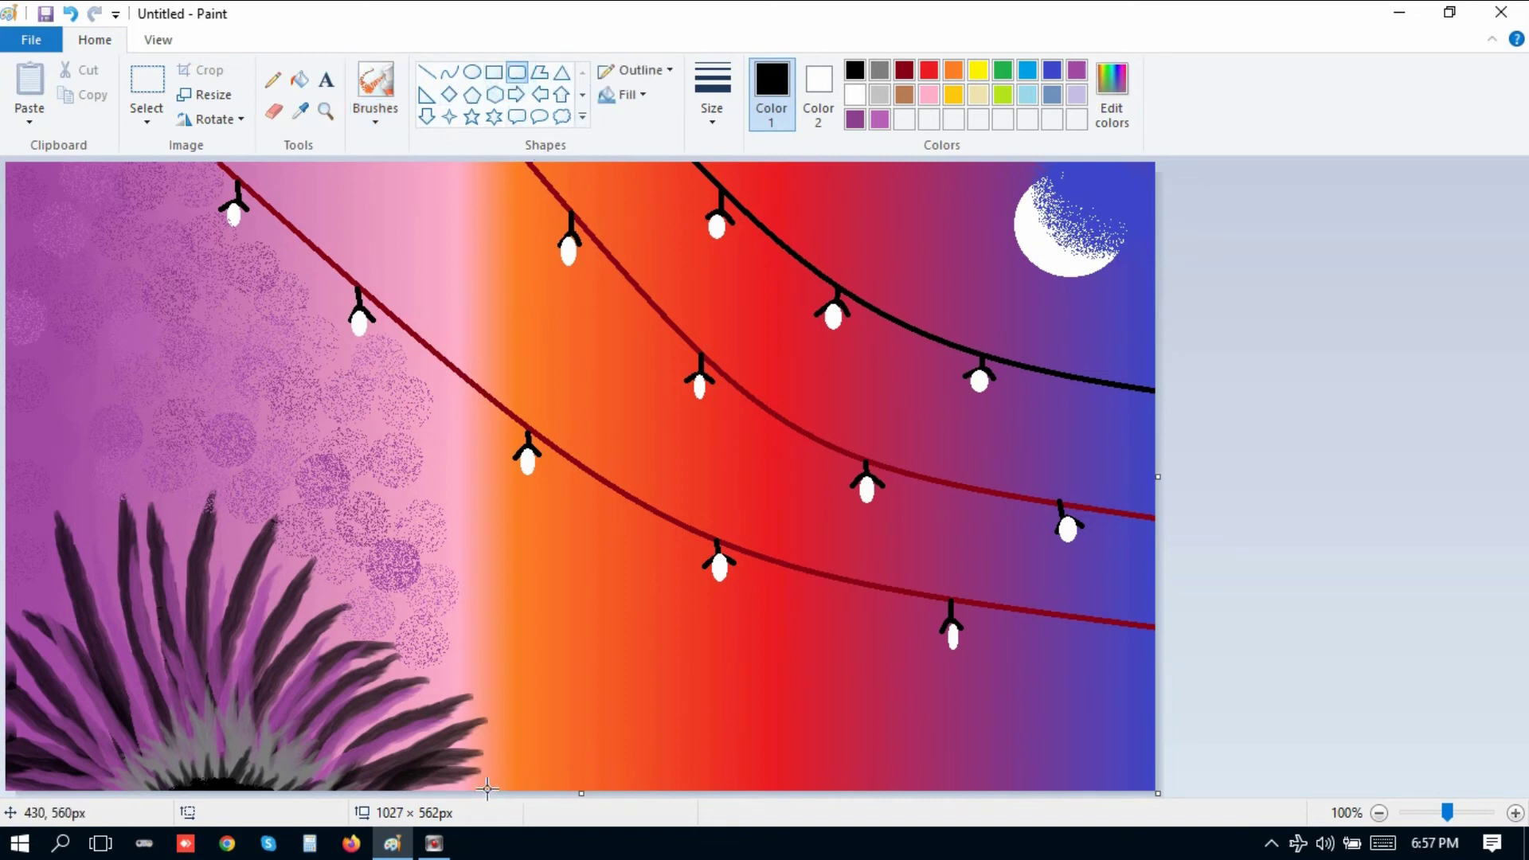
pyautogui.moveTo(488, 789)
pyautogui.mouseDown()
pyautogui.moveTo(573, 743)
pyautogui.moveTo(587, 707)
pyautogui.mouseUp()
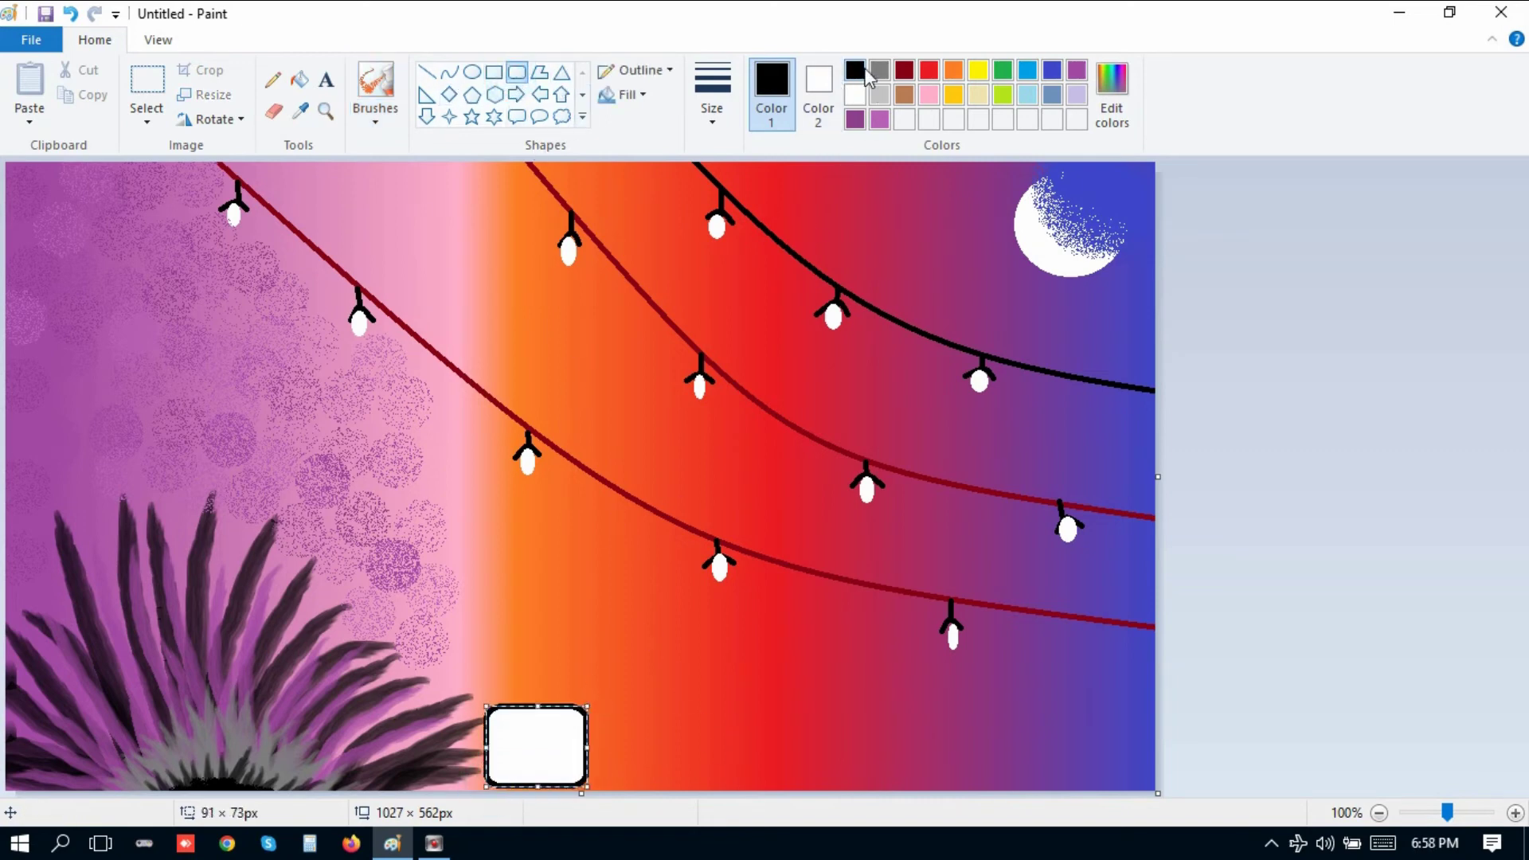
pyautogui.click(818, 91)
pyautogui.click(854, 70)
# Step: Place a black filled triangle about 111 × 56 px on top of the black block as the house roof
pyautogui.moveTo(538, 787); pyautogui.dragTo(593, 664)
pyautogui.click(562, 70)
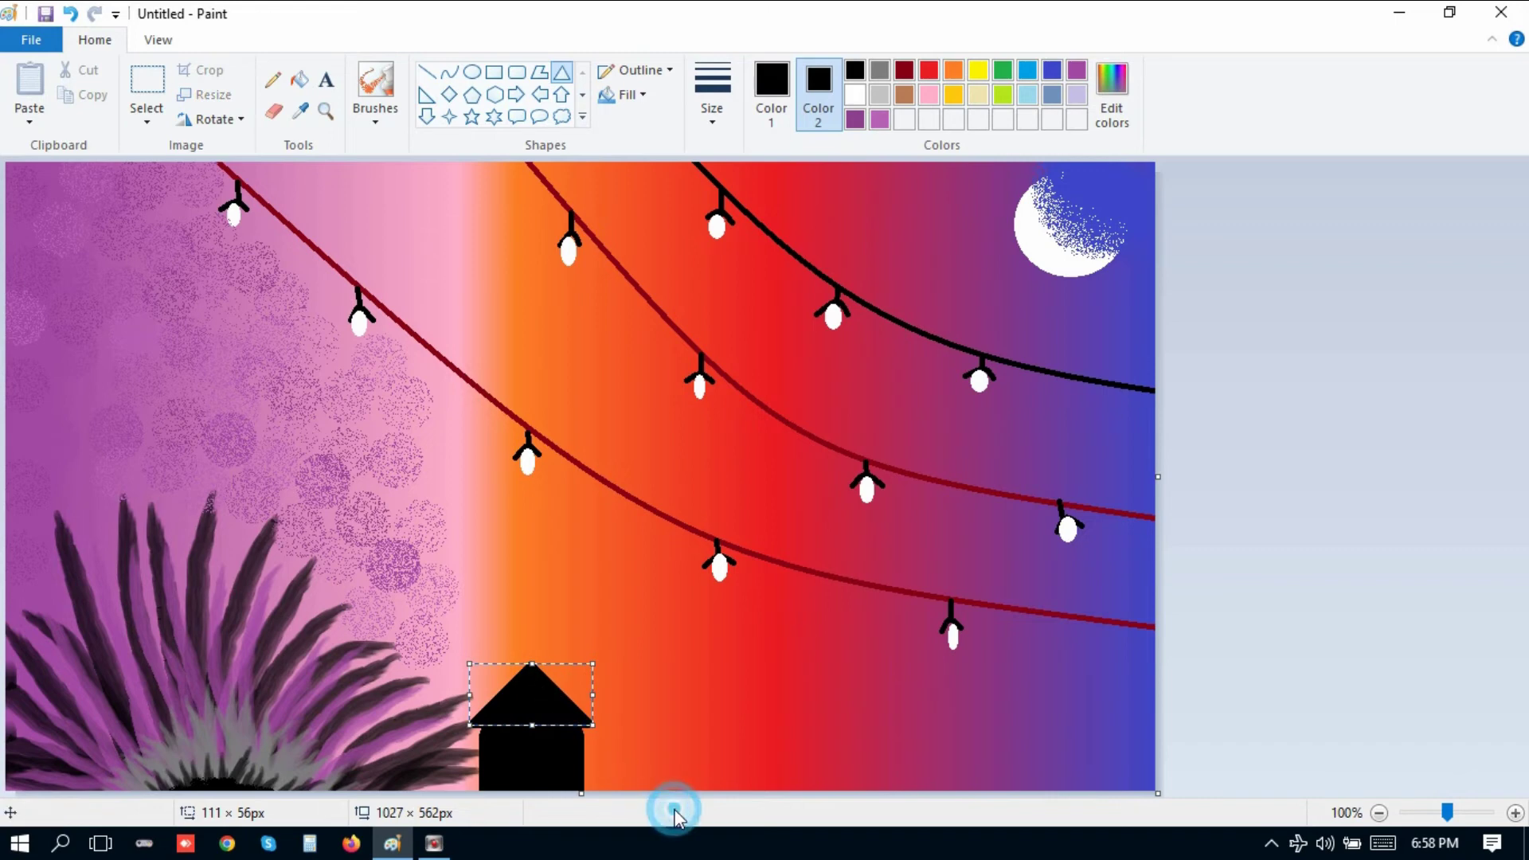
pyautogui.click(1515, 587)
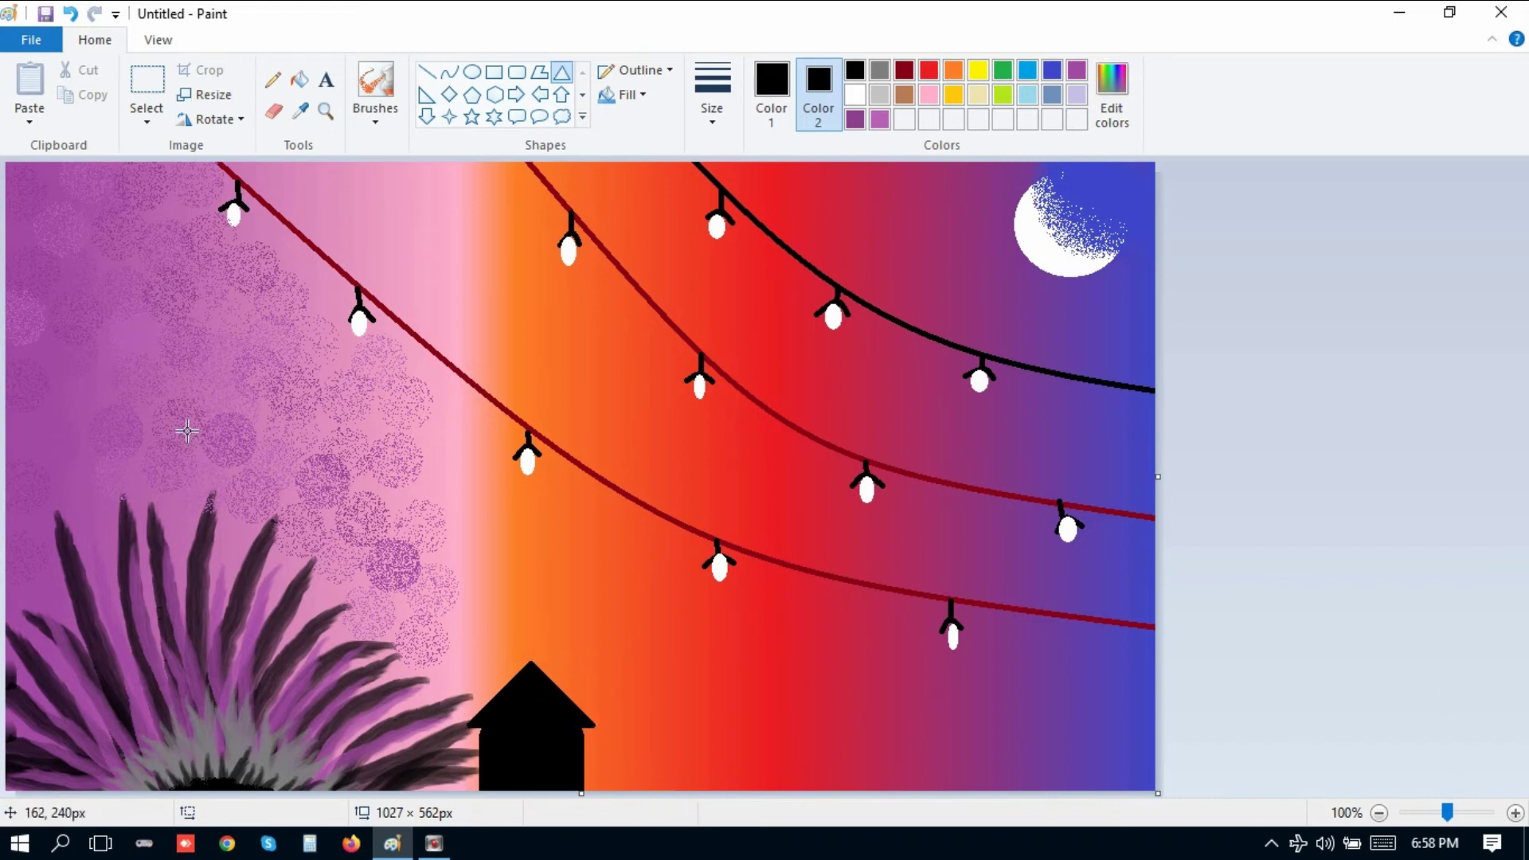